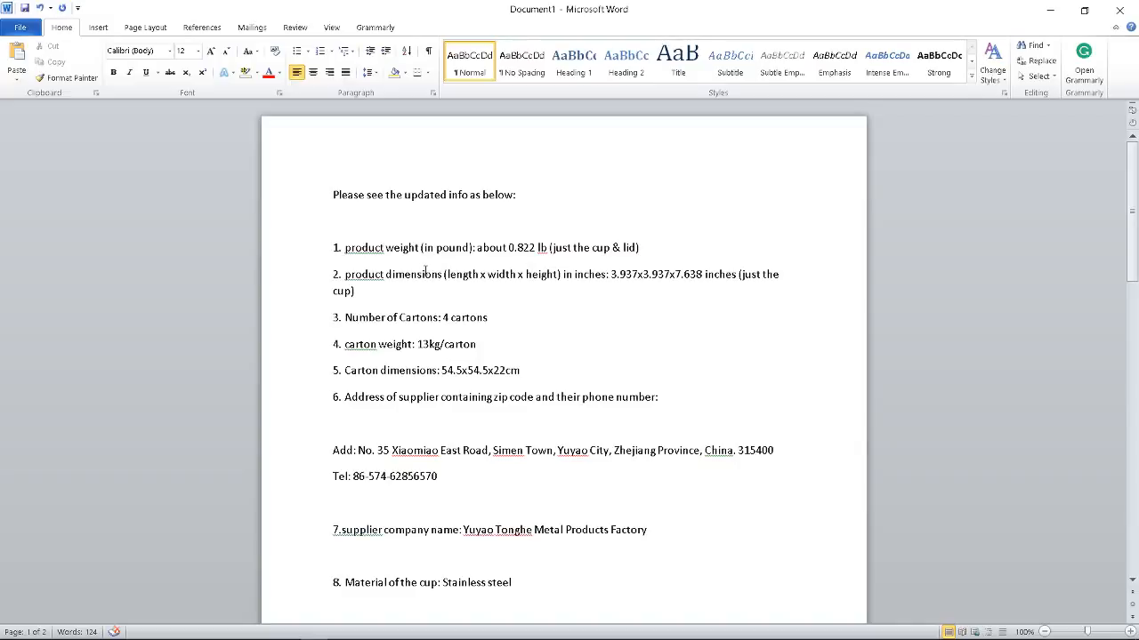
# Switch from the Word document to Seller Central in Firefox and open the Manage Inventory page from the home page.
pyautogui.hotkey('alt', 'Tab')
pyautogui.hotkey('alt', 'Tab')
pyautogui.hotkey('alt', 'Tab')
pyautogui.hotkey('alt', 'Tab')
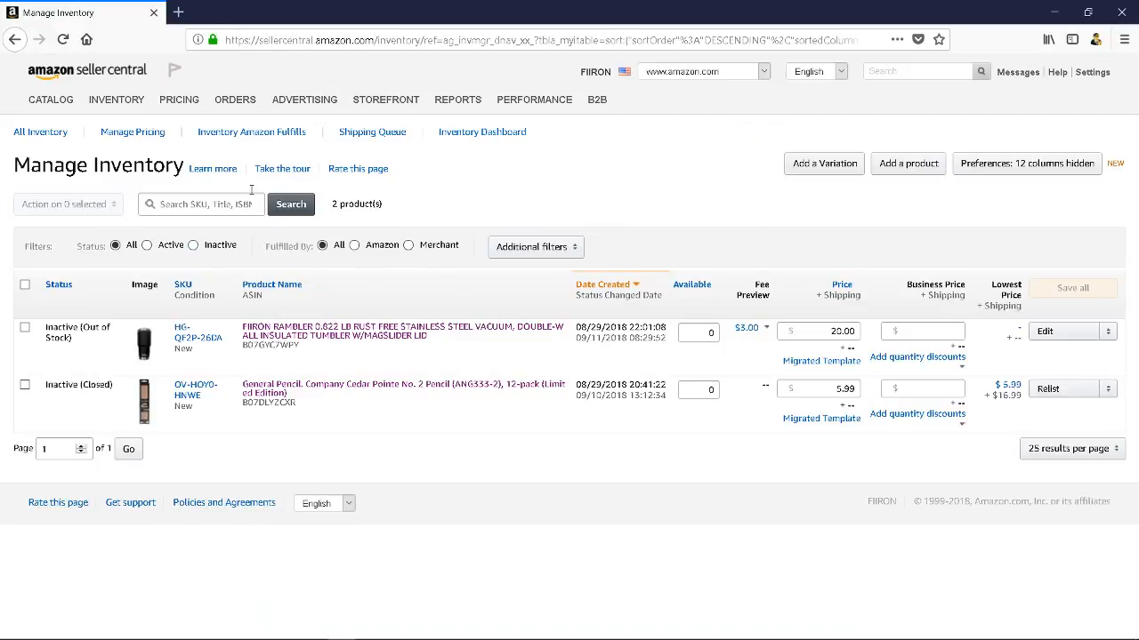
pyautogui.click(128, 71)
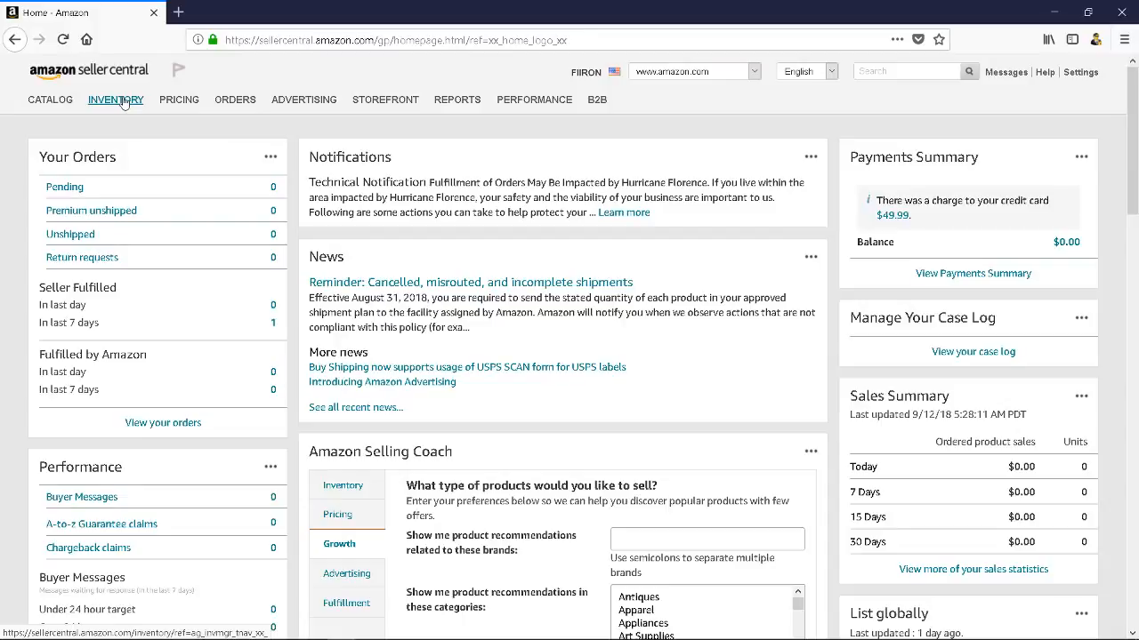
pyautogui.moveTo(124, 102)
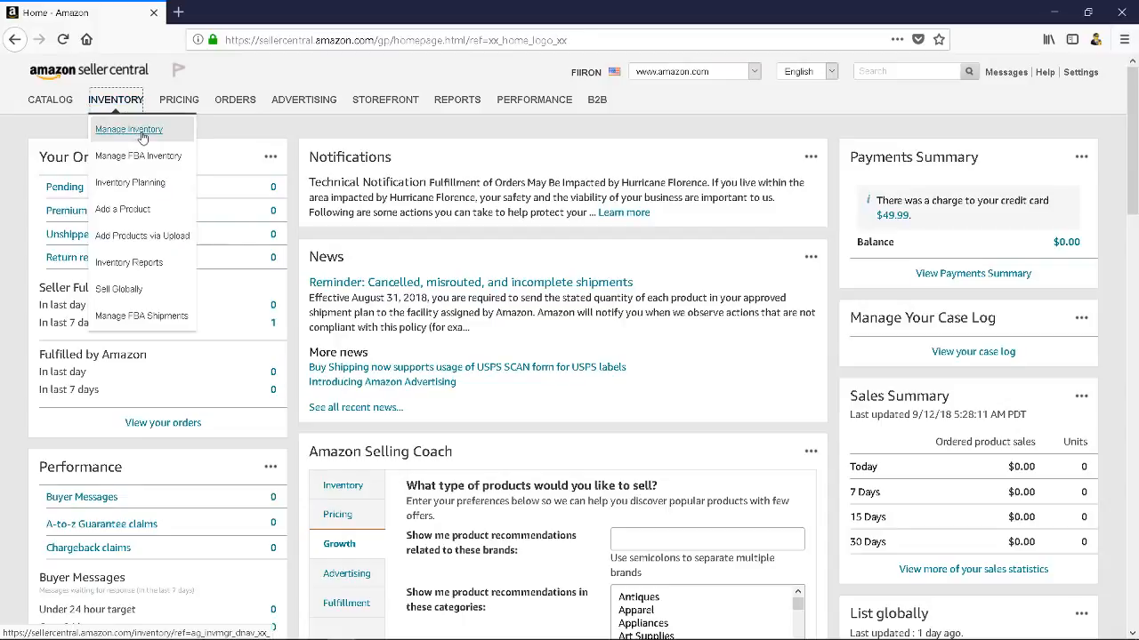
pyautogui.click(145, 132)
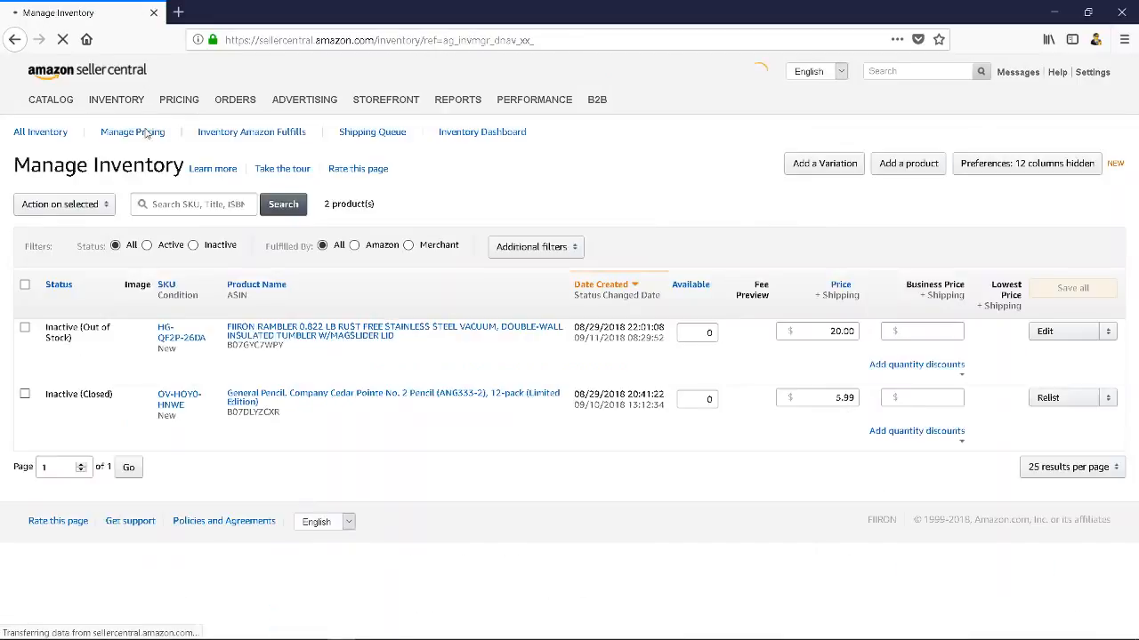
# Open the FIIRON Rambler tumbler's Amazon product page and review its title, bullet points and product description.
pyautogui.click(286, 335)
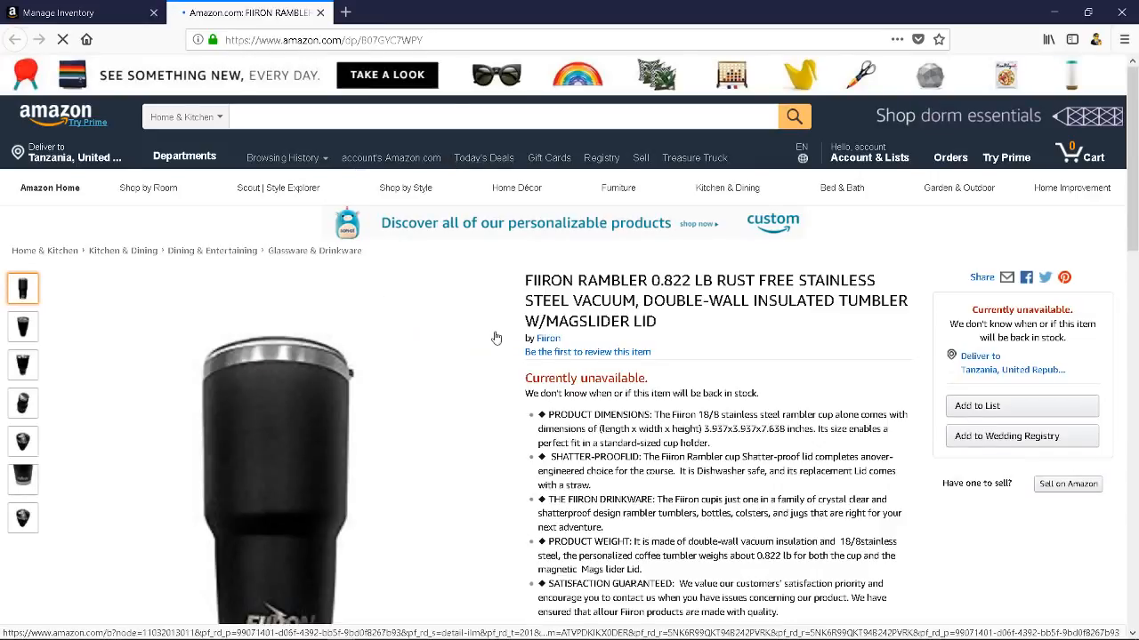
pyautogui.scroll(-1, 478, 254)
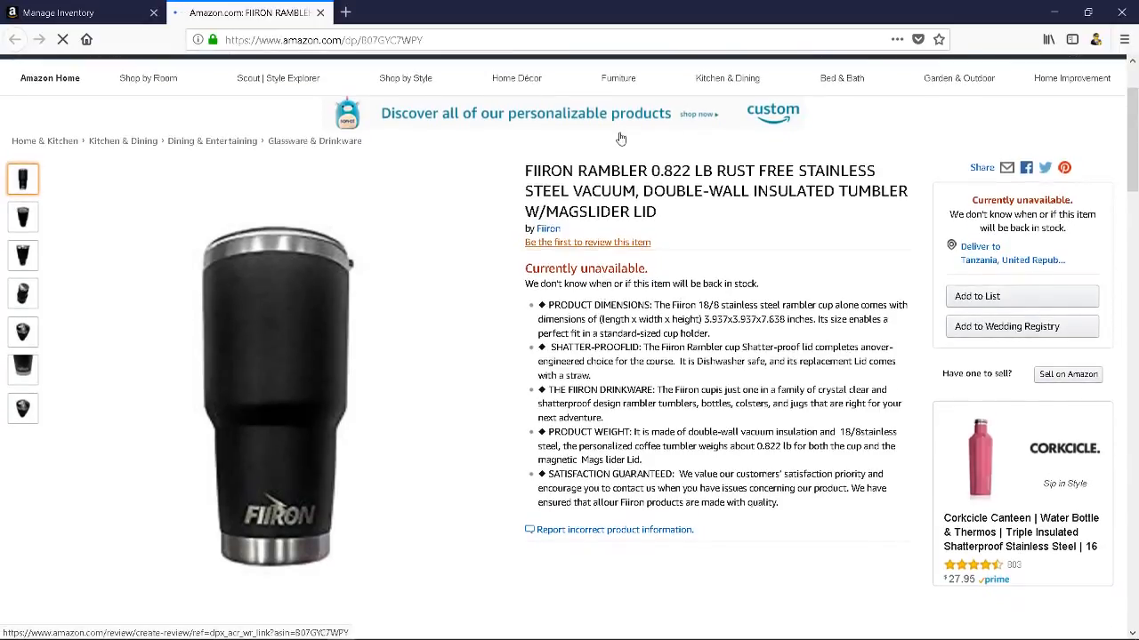
pyautogui.scroll(-2, 592, 340)
pyautogui.scroll(-2, 592, 332)
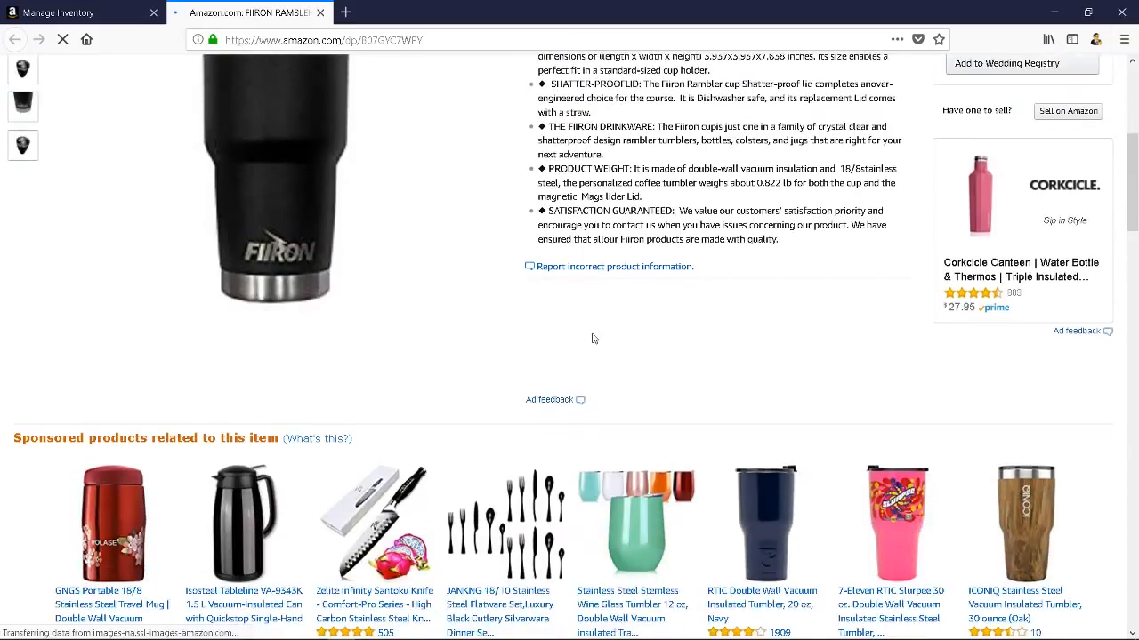
pyautogui.scroll(2, 526, 241)
pyautogui.scroll(-3, 526, 242)
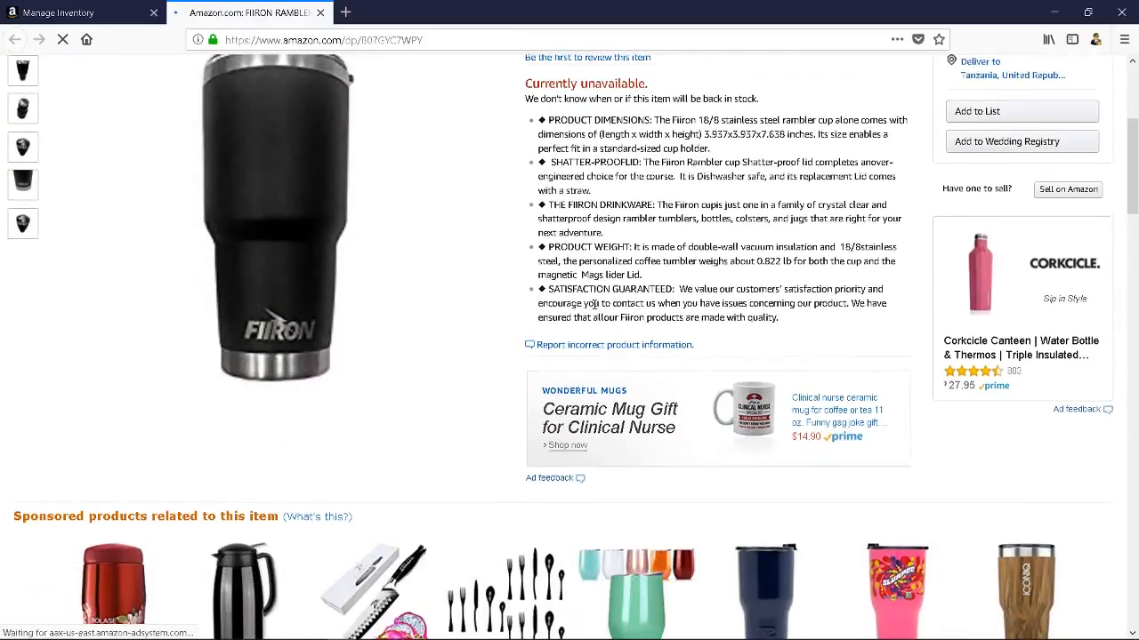
pyautogui.scroll(5, 594, 310)
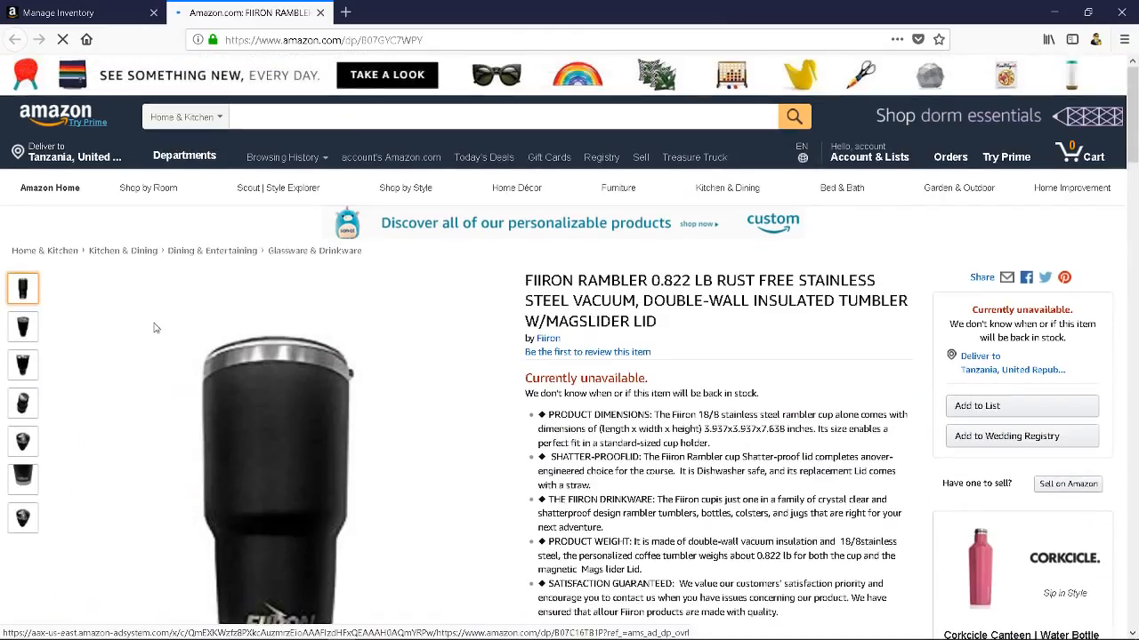
pyautogui.scroll(-1, 522, 363)
pyautogui.scroll(-7, 522, 363)
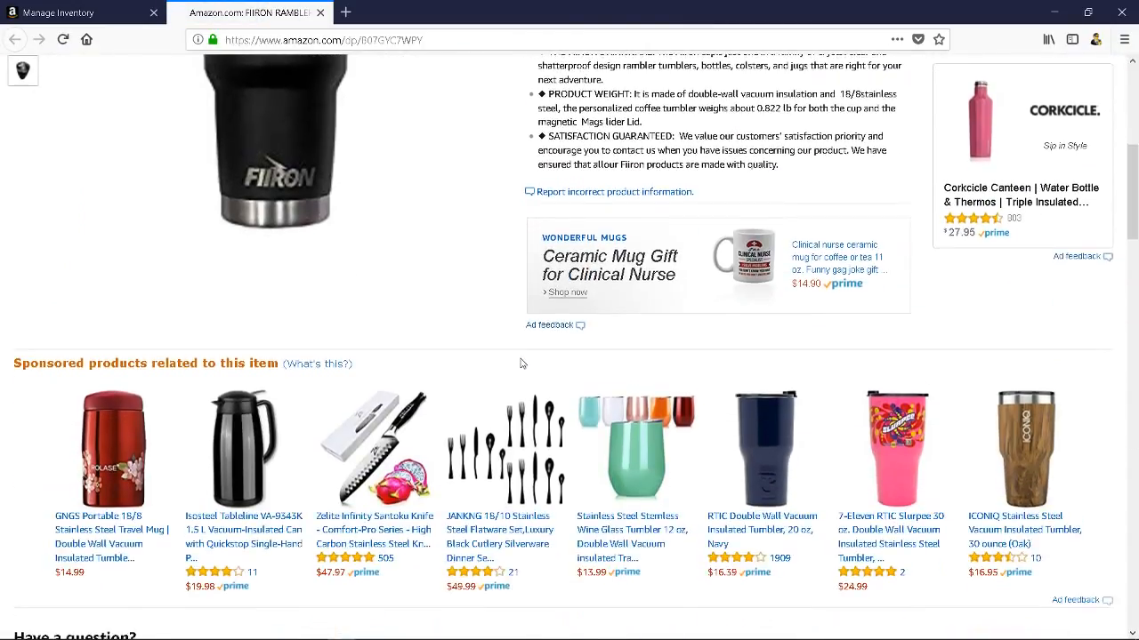
pyautogui.scroll(-2, 522, 363)
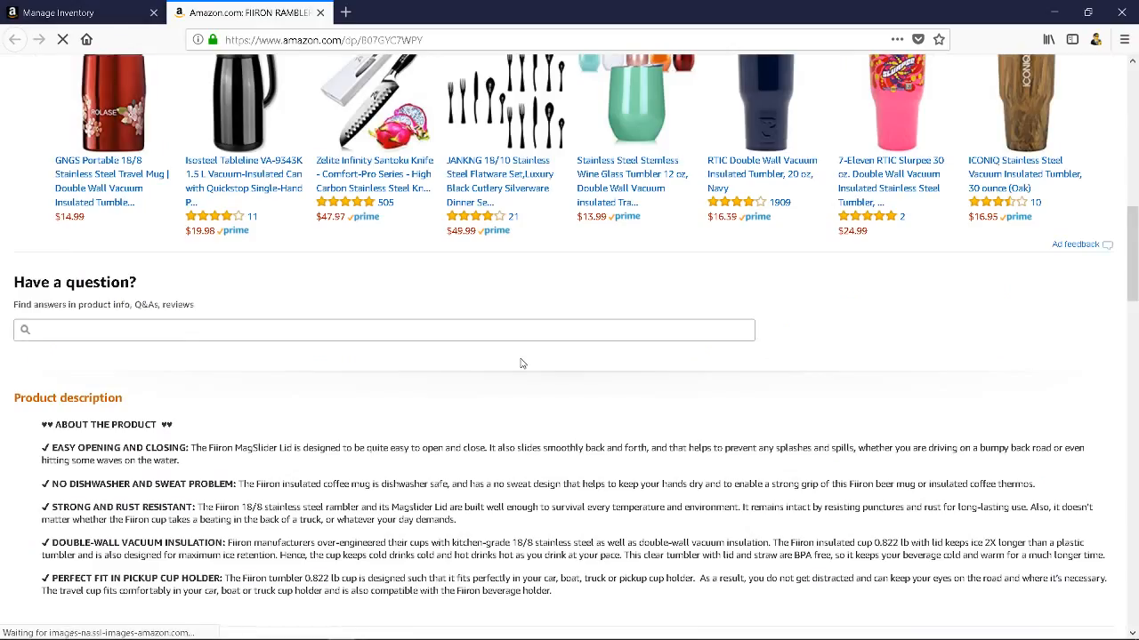
pyautogui.scroll(8, 523, 363)
pyautogui.scroll(1, 522, 363)
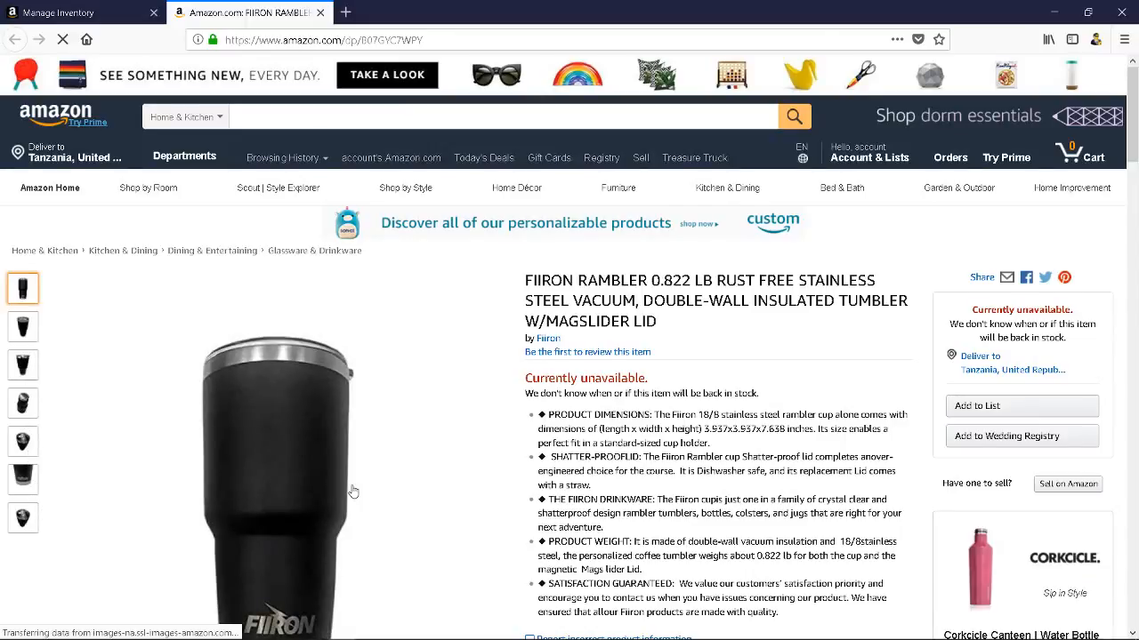
# Examine the whole tumbler listing, including the product information, customer questions and reviews sections, and recheck its title and bullet points.
pyautogui.scroll(-3, 350, 490)
pyautogui.scroll(-2, 352, 491)
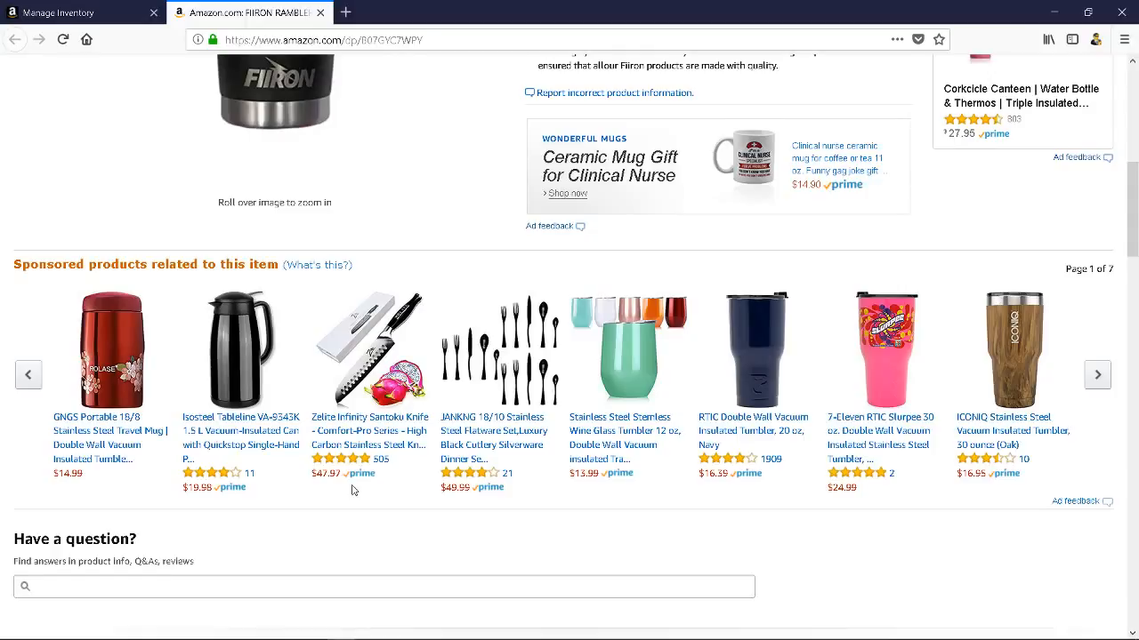
pyautogui.scroll(-10, 352, 490)
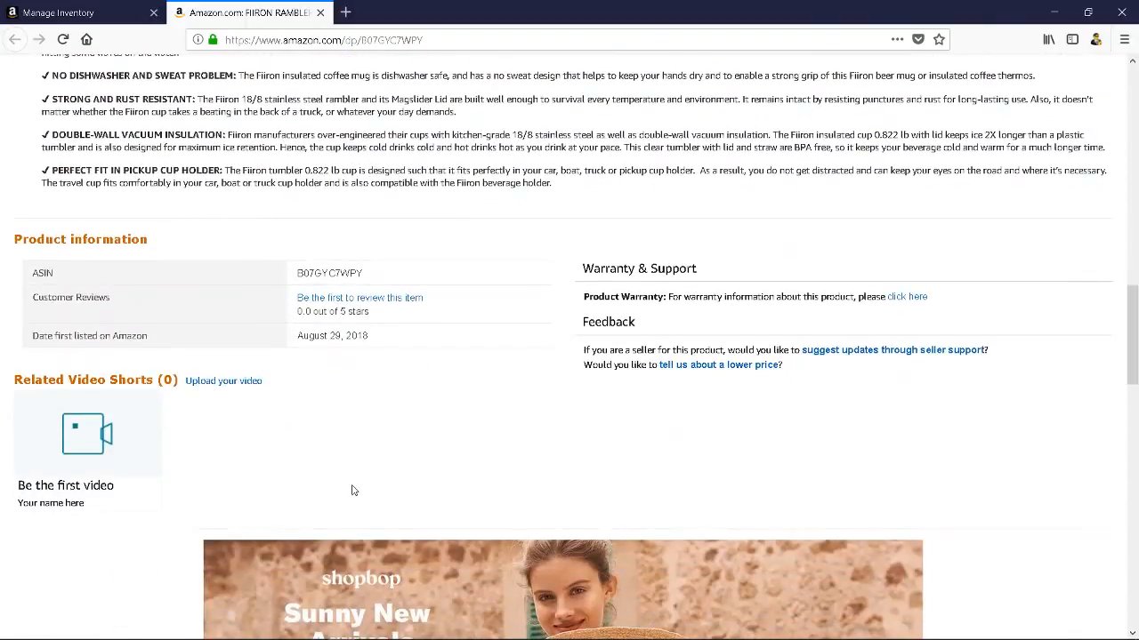
pyautogui.scroll(-8, 351, 490)
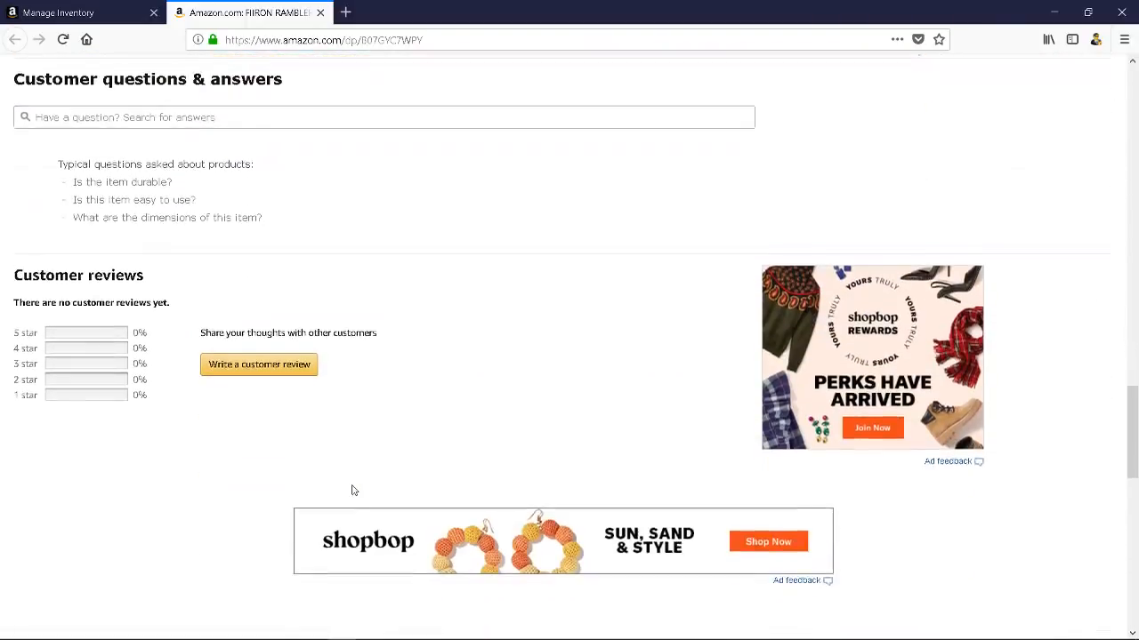
pyautogui.scroll(-10, 351, 490)
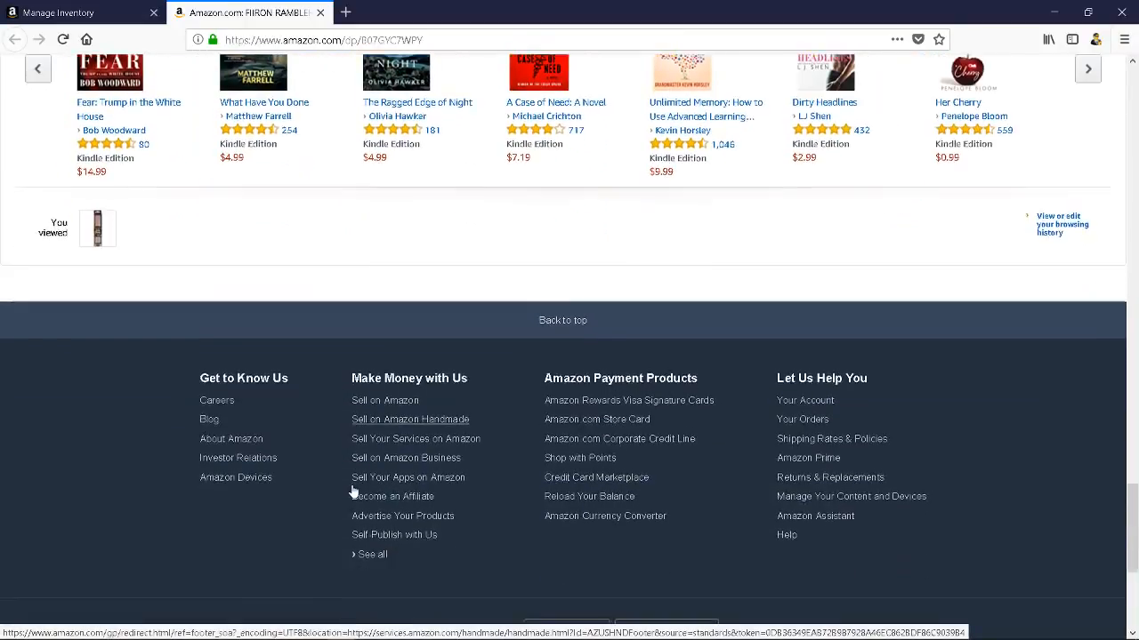
pyautogui.scroll(15, 352, 491)
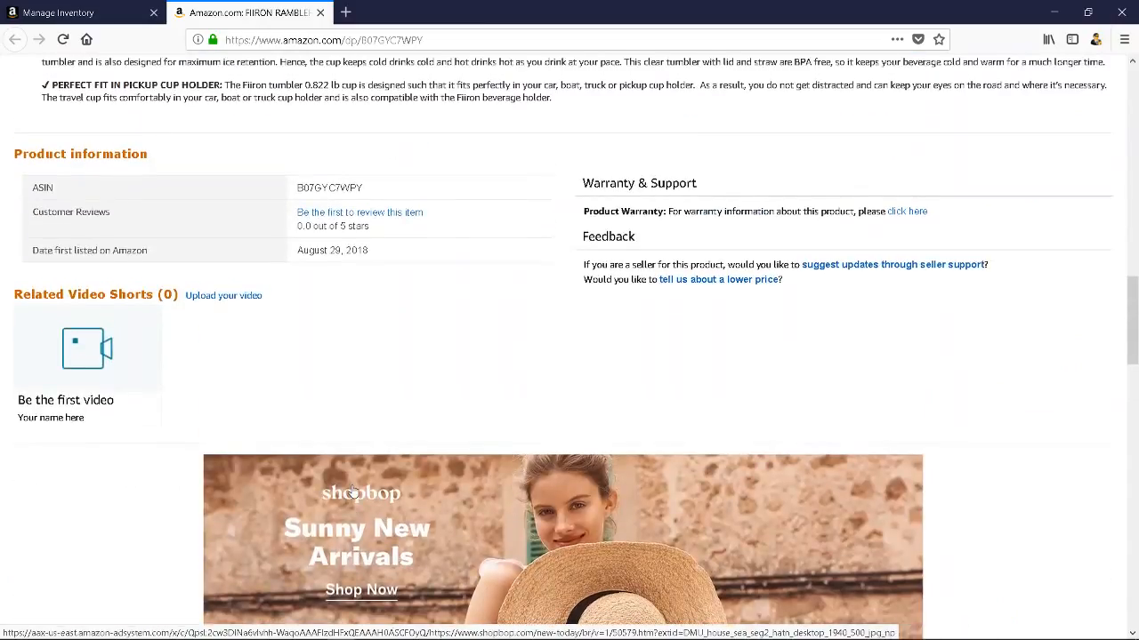
pyautogui.scroll(4, 352, 491)
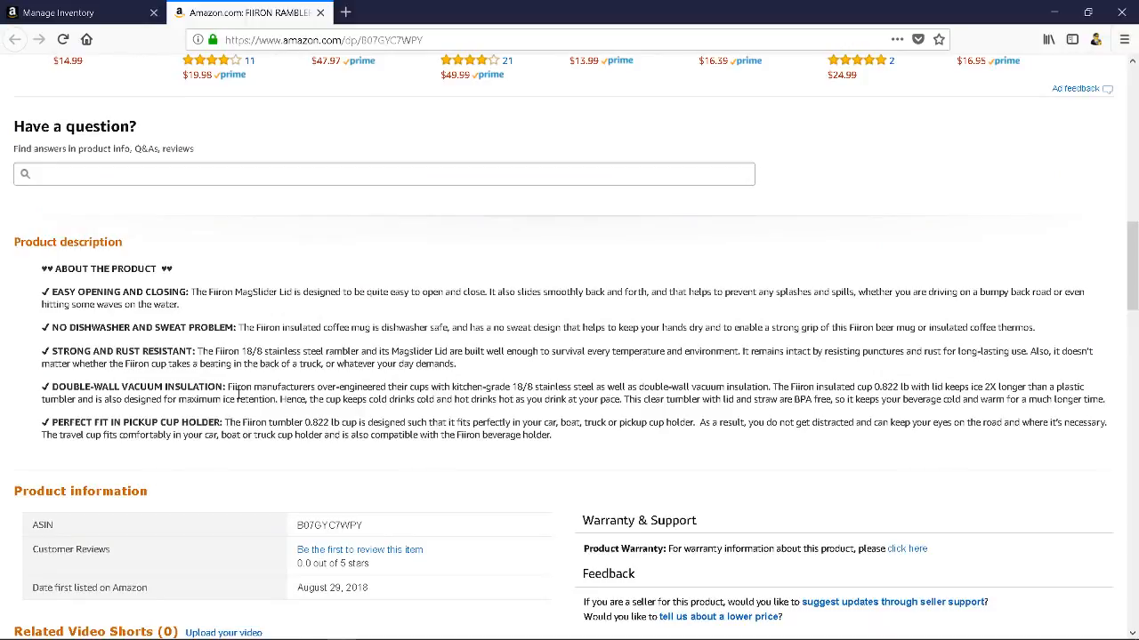
pyautogui.scroll(15, 238, 394)
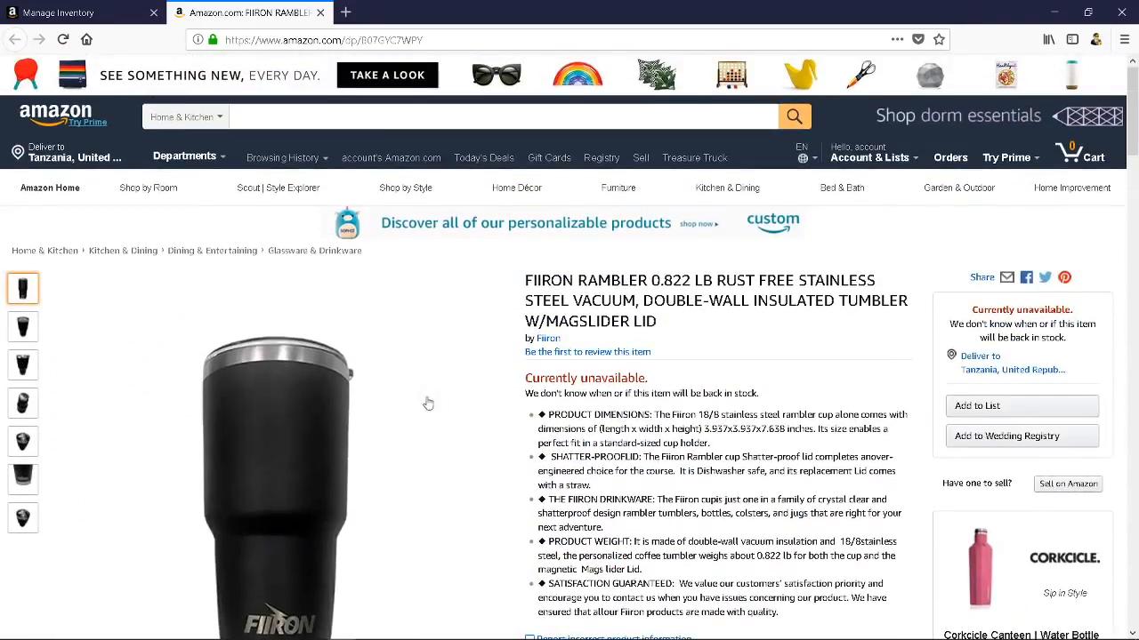
pyautogui.scroll(-15, 473, 481)
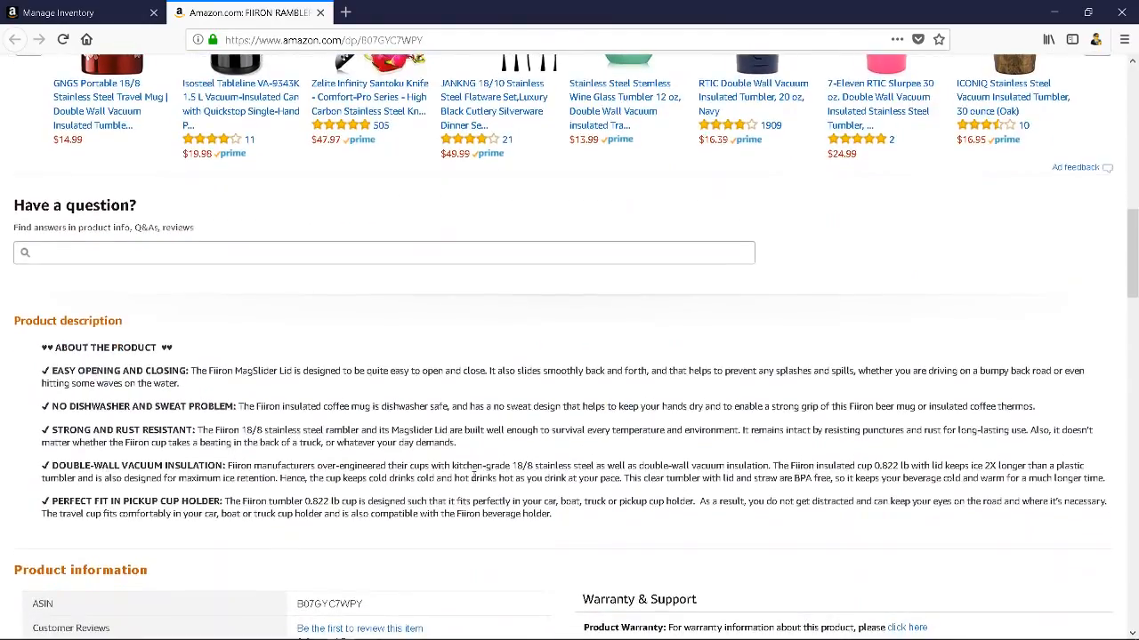
pyautogui.scroll(15, 483, 418)
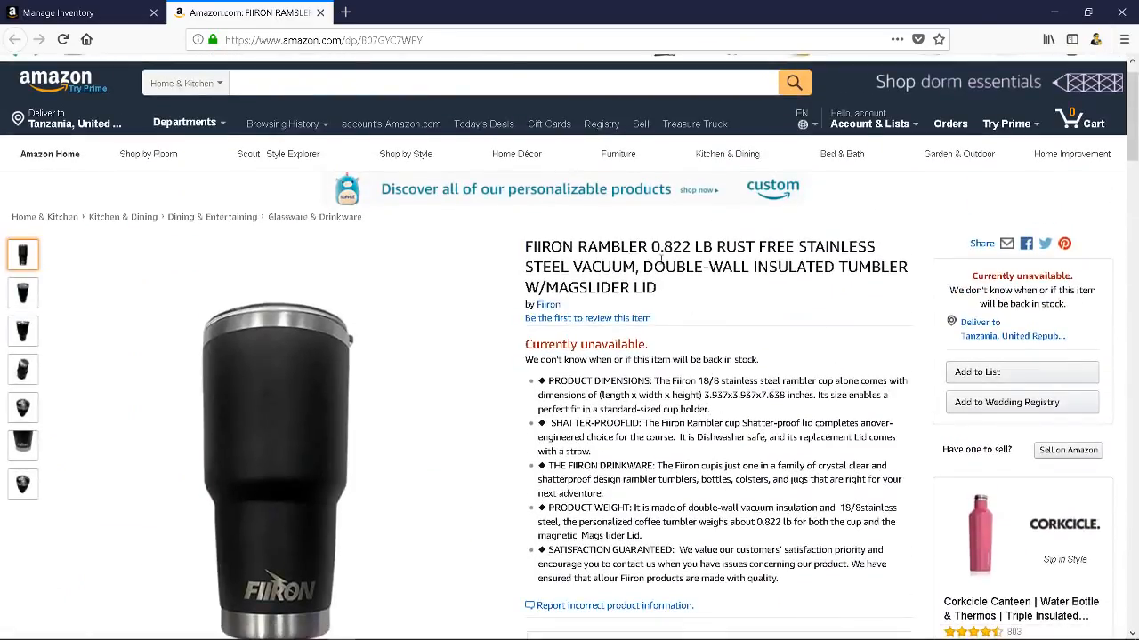
pyautogui.moveTo(122, 366)
pyautogui.scroll(-2, 749, 458)
pyautogui.scroll(-3, 748, 458)
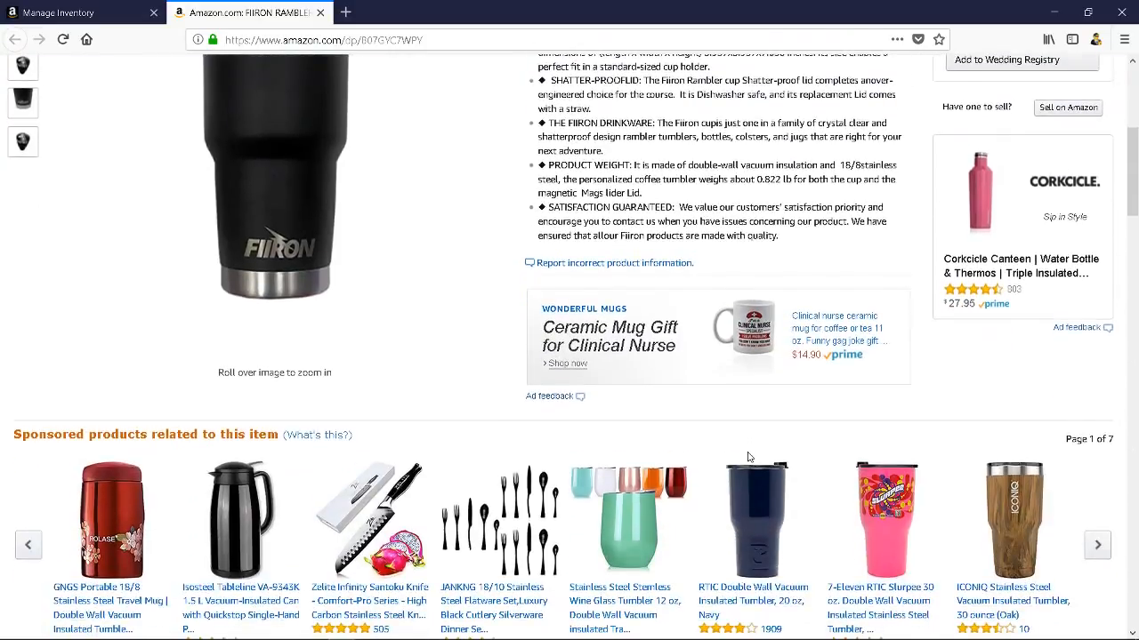
pyautogui.scroll(3, 748, 458)
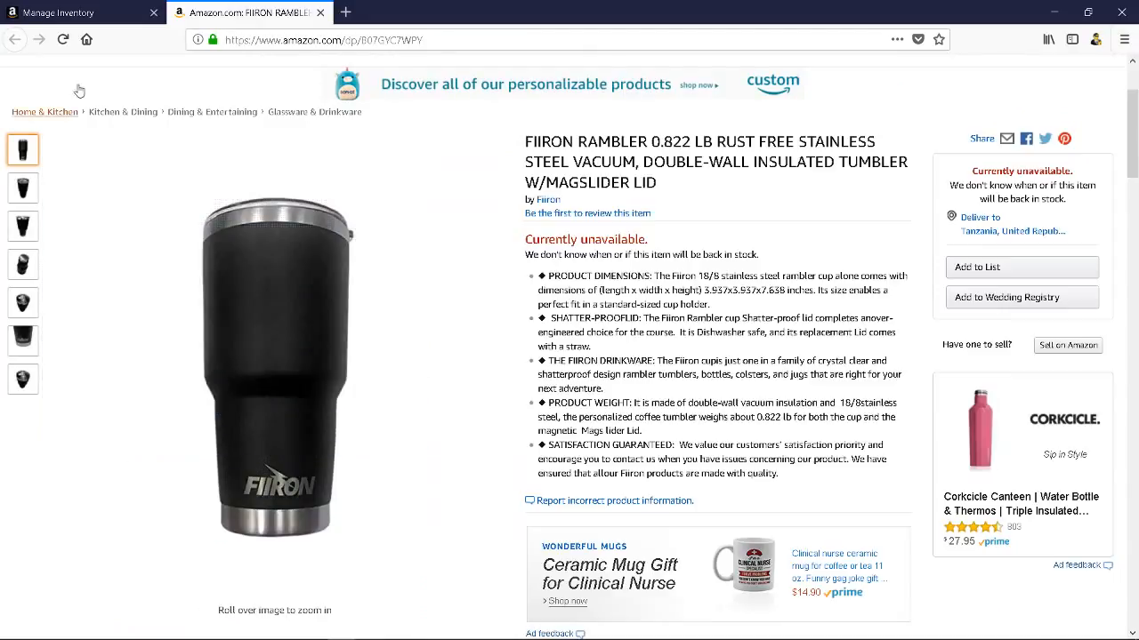
# Return to the Manage Inventory list and dismiss the Preferences tip.
pyautogui.click(94, 14)
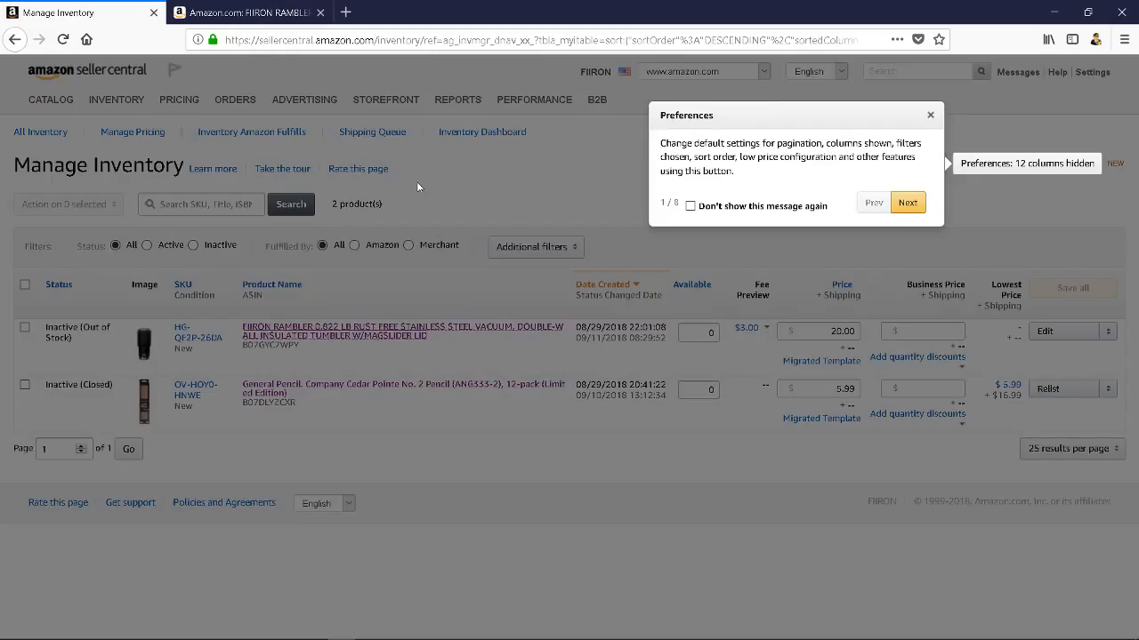
pyautogui.click(930, 116)
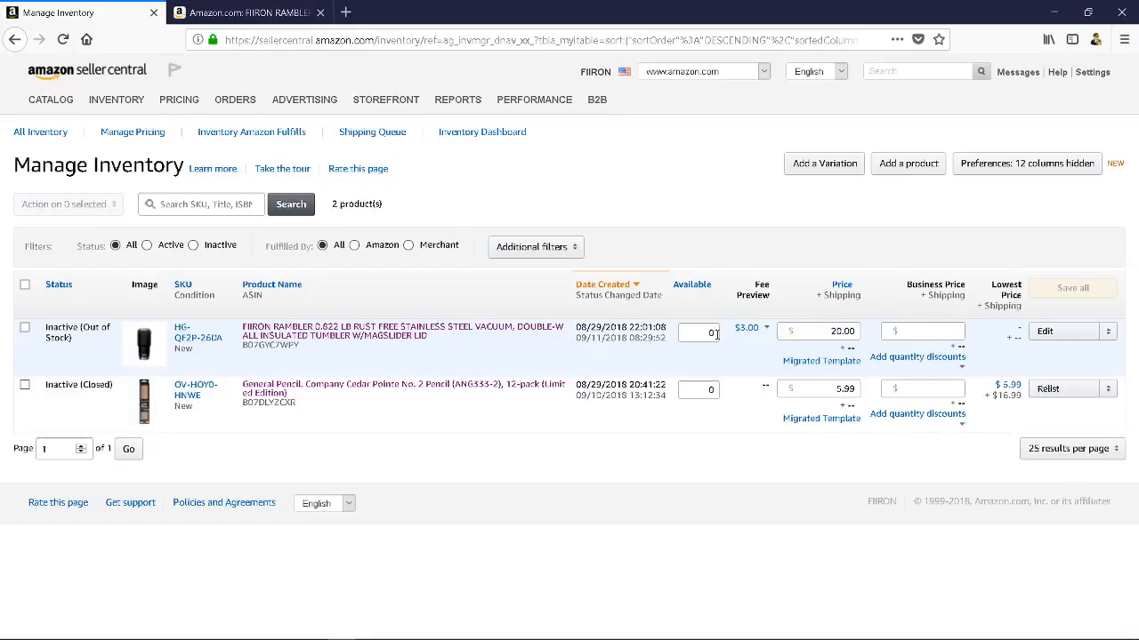
pyautogui.hotkey('alt', 'Tab')
pyautogui.hotkey('alt', 'shift', 'Tab')
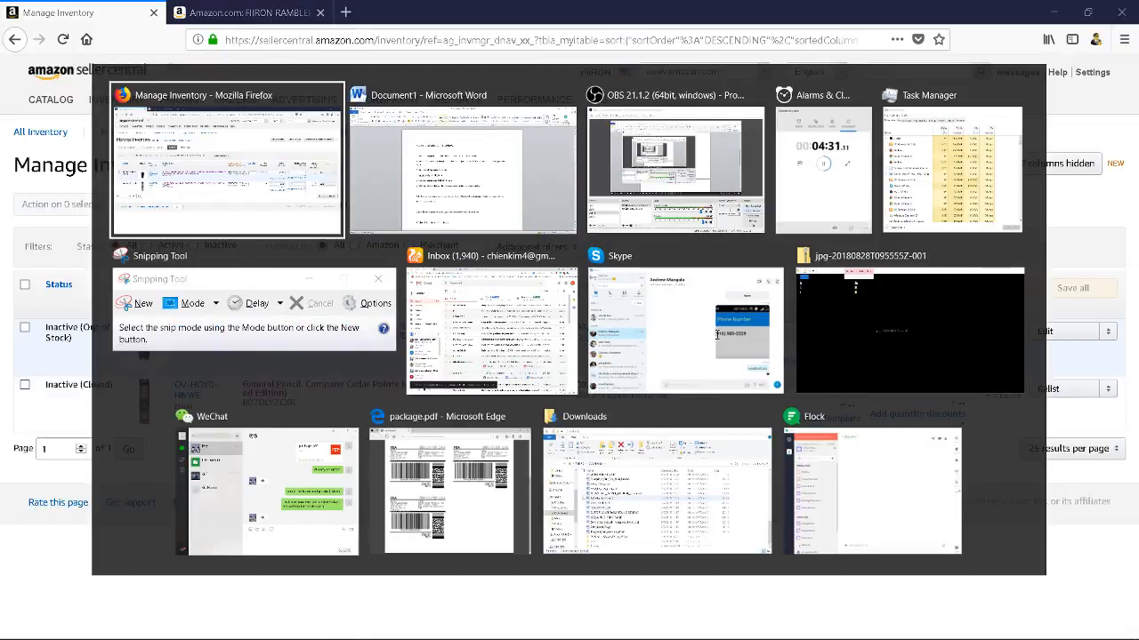
pyautogui.hotkey('alt', 'Tab')
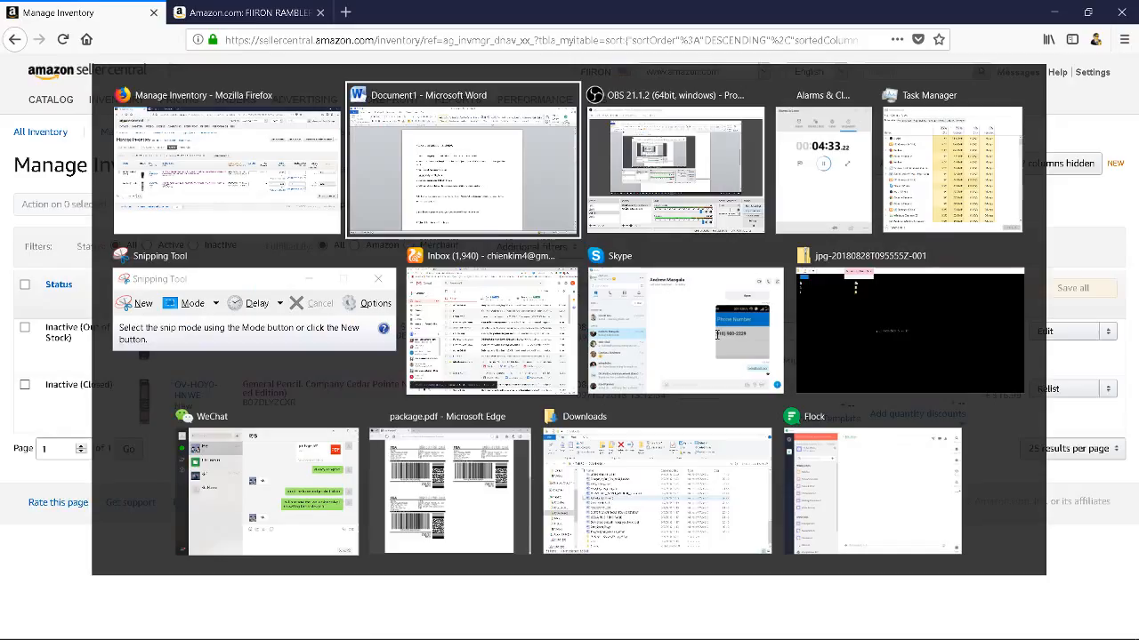
pyautogui.hotkey('alt', 'shift', 'Tab')
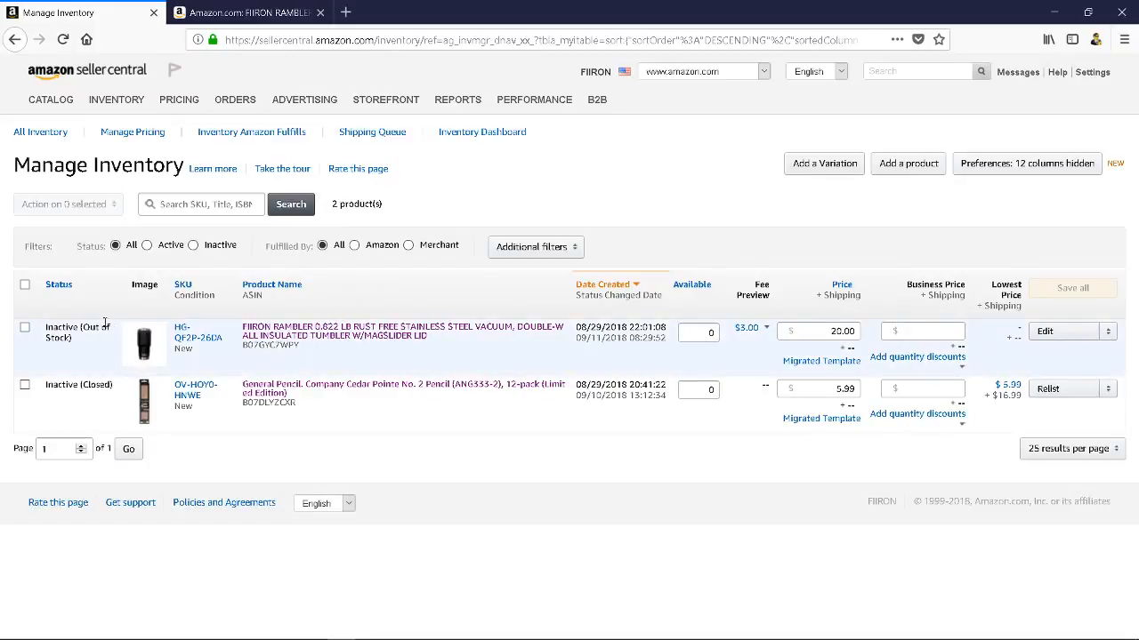
# Change the FIIRON Rambler tumbler listing to Fulfilled by Amazon, choosing to convert and send inventory.
pyautogui.click(25, 331)
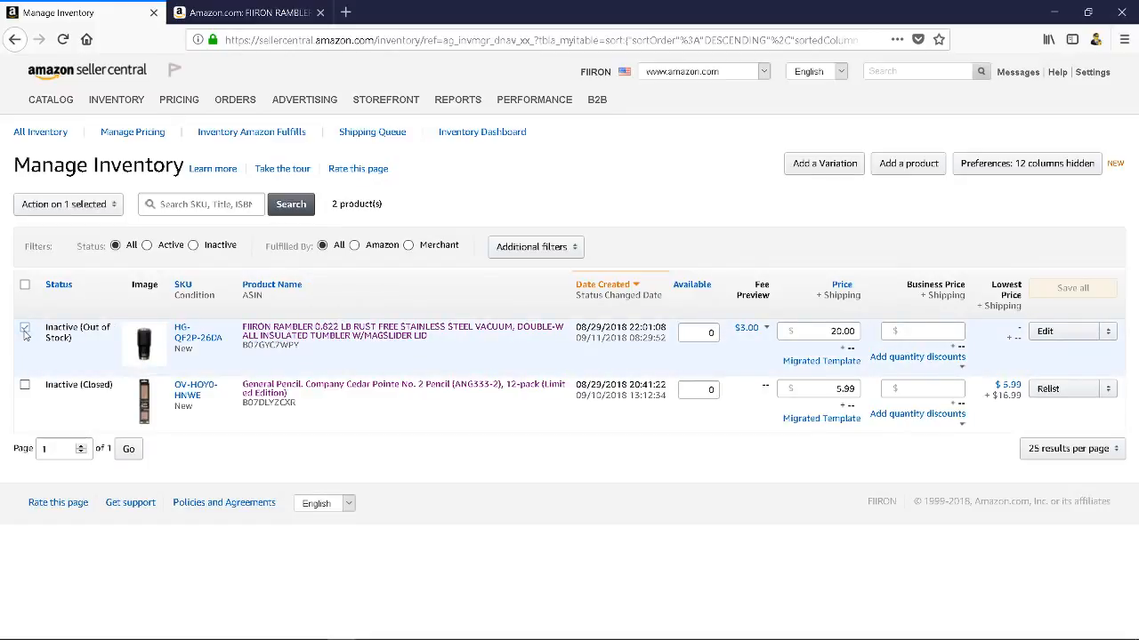
pyautogui.click(90, 206)
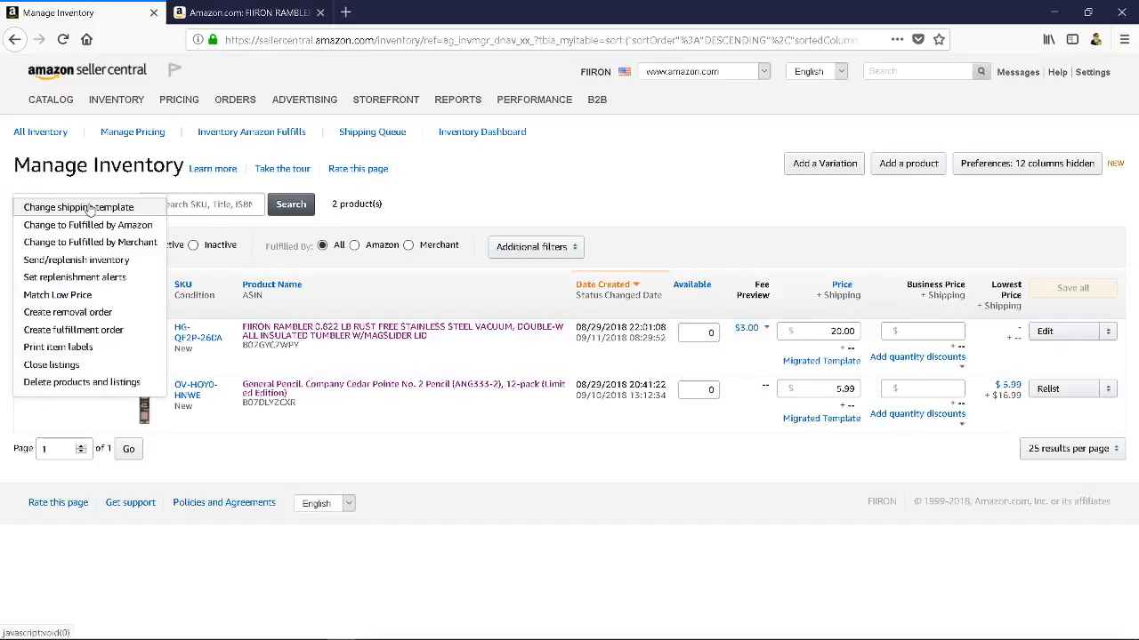
pyautogui.click(604, 209)
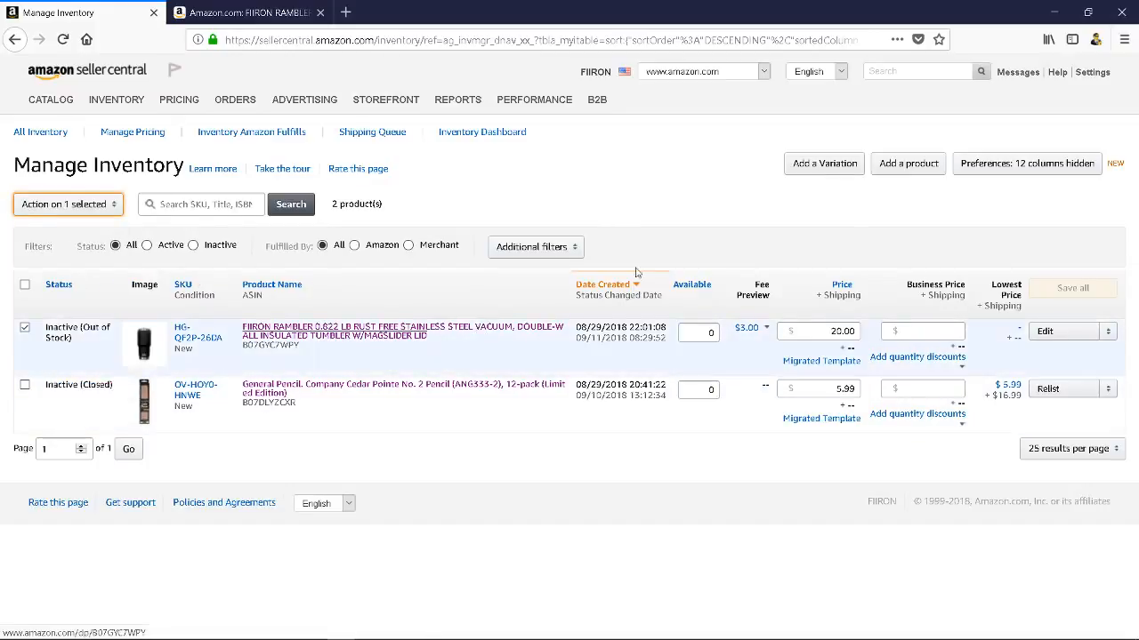
pyautogui.click(1107, 332)
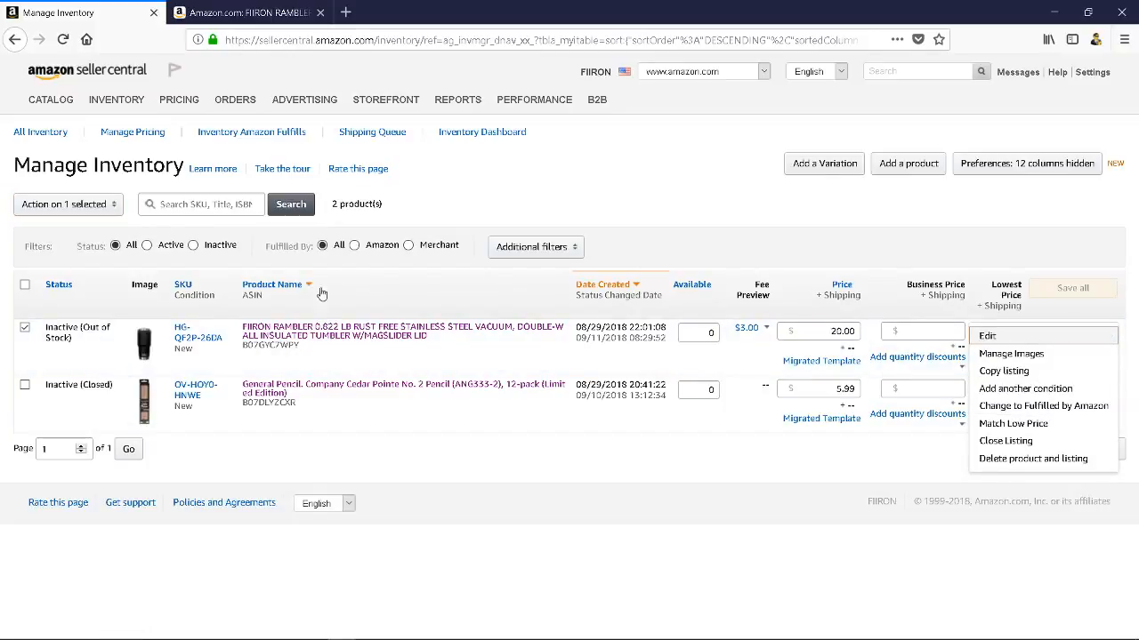
pyautogui.click(67, 206)
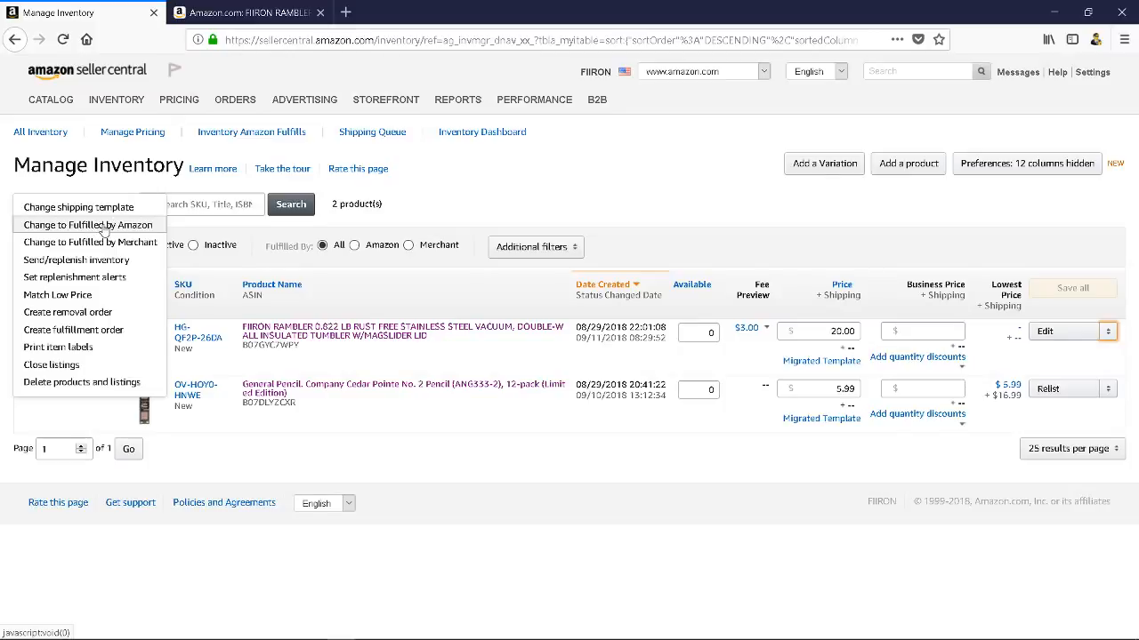
pyautogui.click(104, 229)
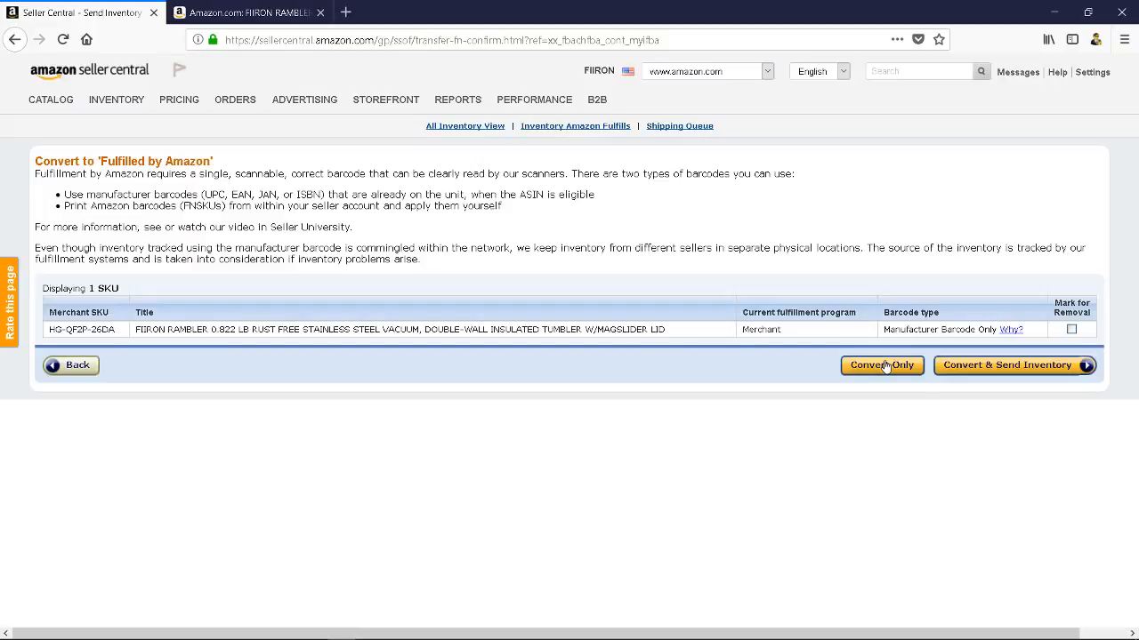
pyautogui.click(1030, 373)
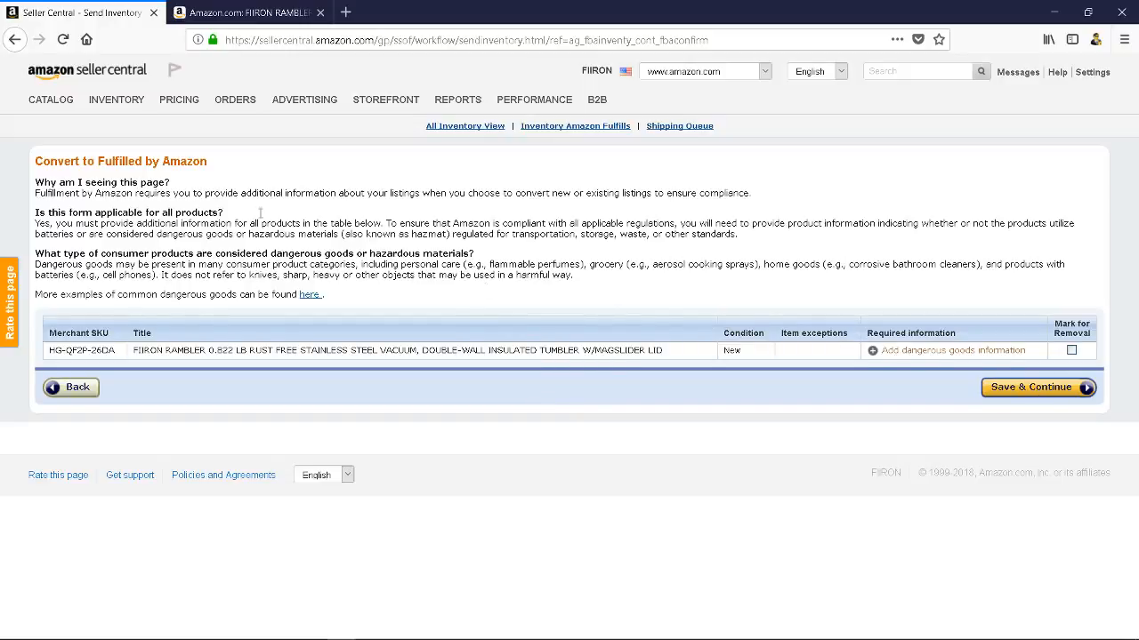
# Read the Convert to Fulfilled by Amazon page's explanations of required product information and of what counts as dangerous goods or hazardous materials.
pyautogui.moveTo(104, 183); pyautogui.dragTo(246, 224)
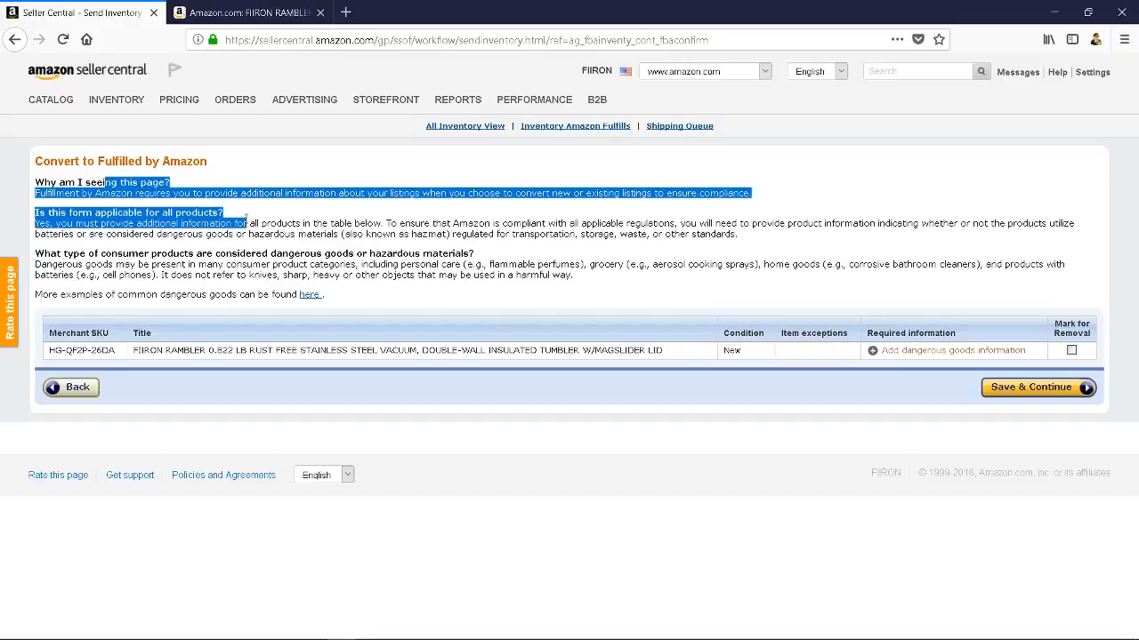
pyautogui.click(247, 221)
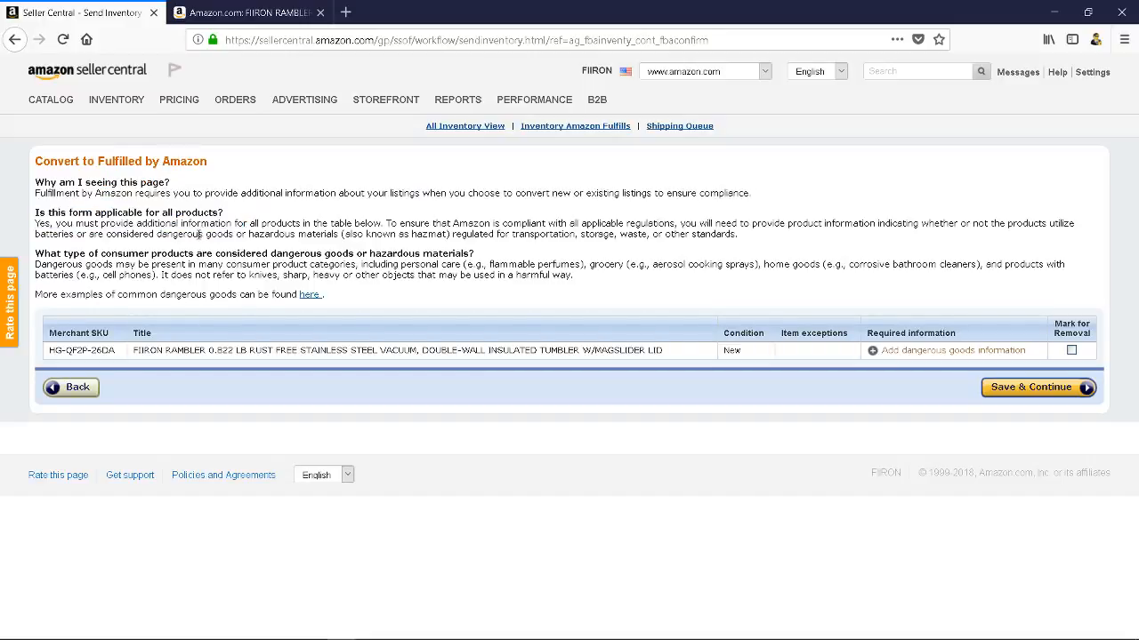
pyautogui.moveTo(196, 254); pyautogui.dragTo(320, 265)
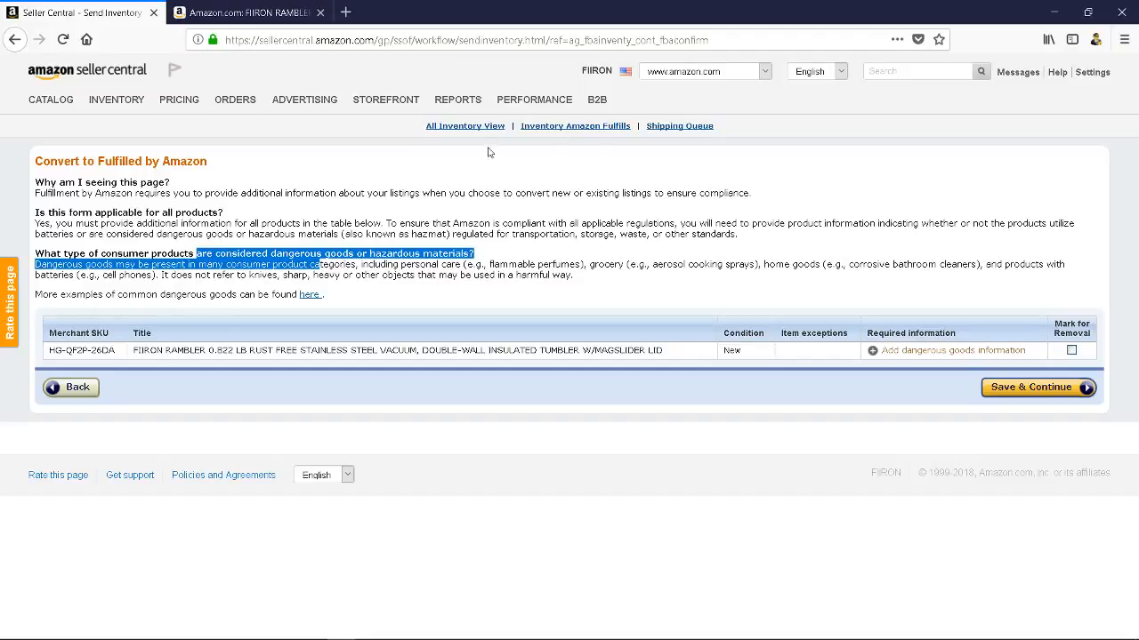
pyautogui.click(872, 273)
pyautogui.moveTo(936, 275); pyautogui.dragTo(934, 266)
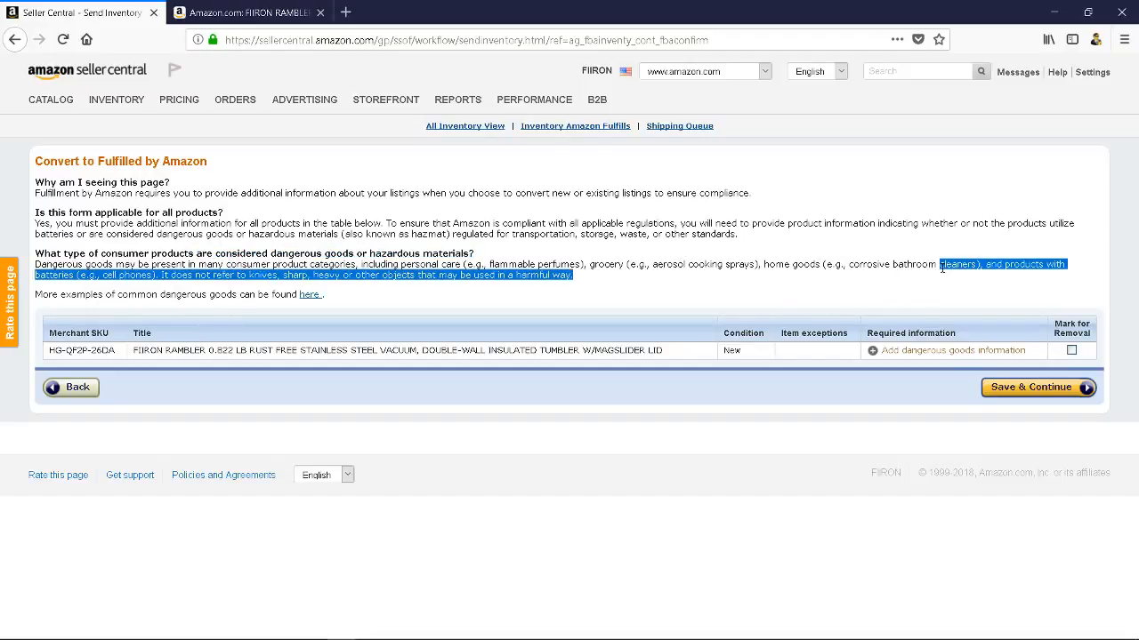
pyautogui.click(934, 265)
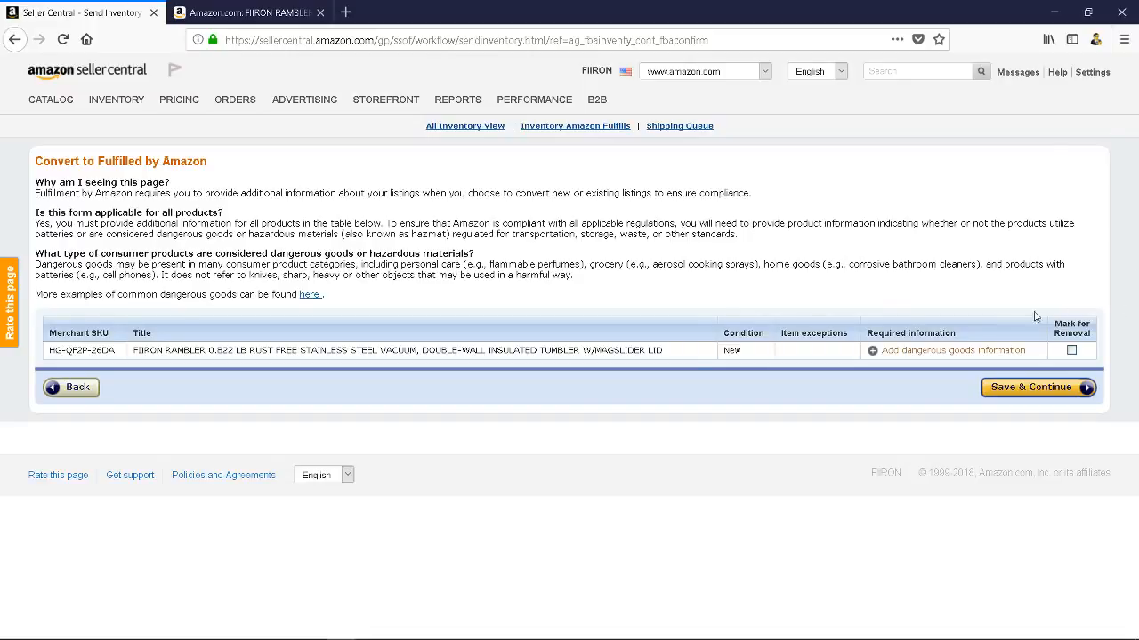
# Open the dangerous goods information form for the FIIRON Rambler tumbler and answer No to the battery question.
pyautogui.click(932, 358)
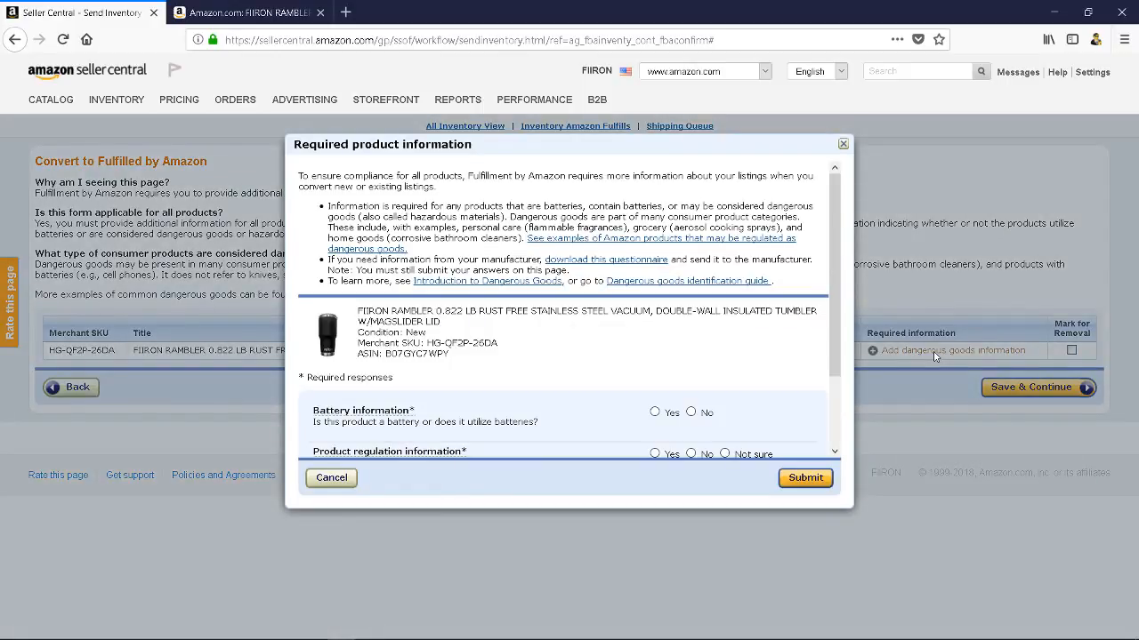
pyautogui.scroll(-2, 548, 344)
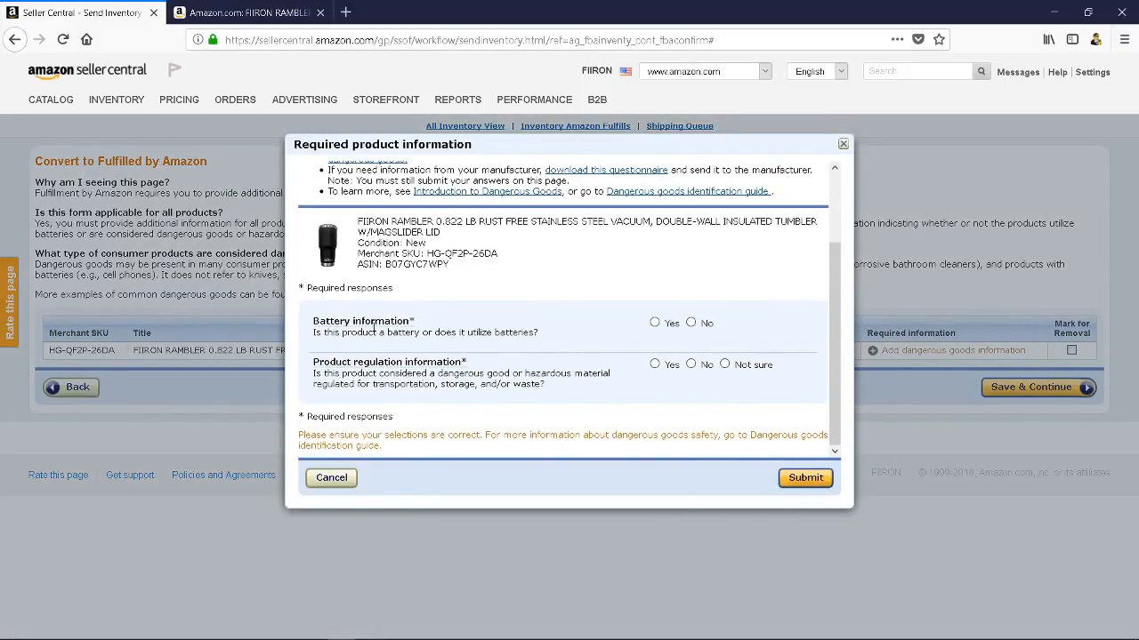
pyautogui.moveTo(377, 326)
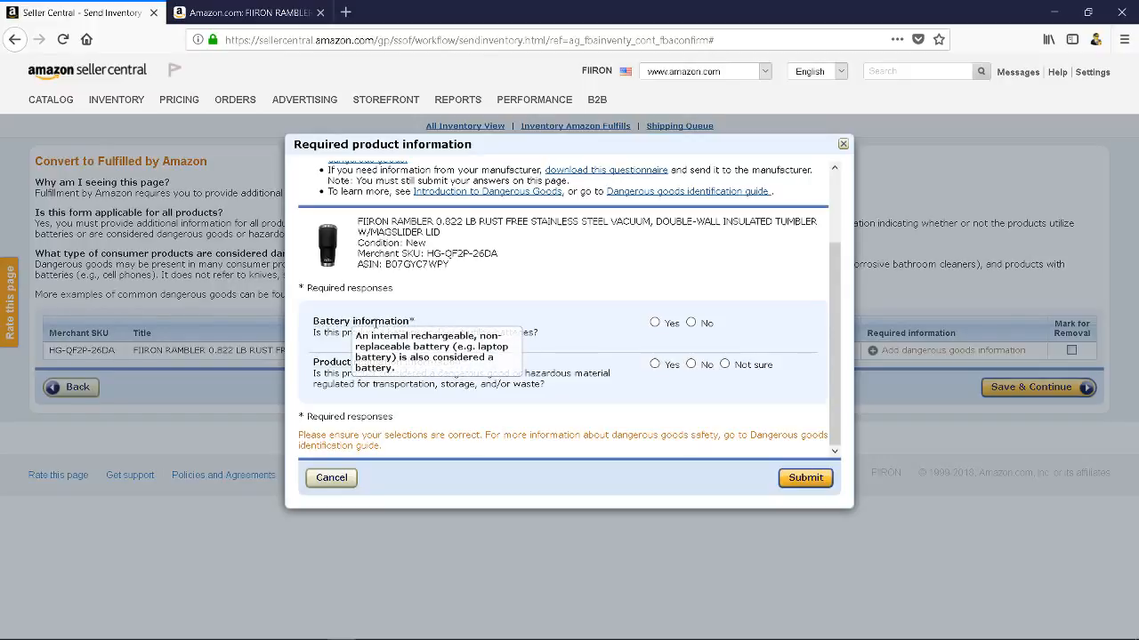
pyautogui.moveTo(376, 323); pyautogui.dragTo(350, 345)
pyautogui.click(343, 346)
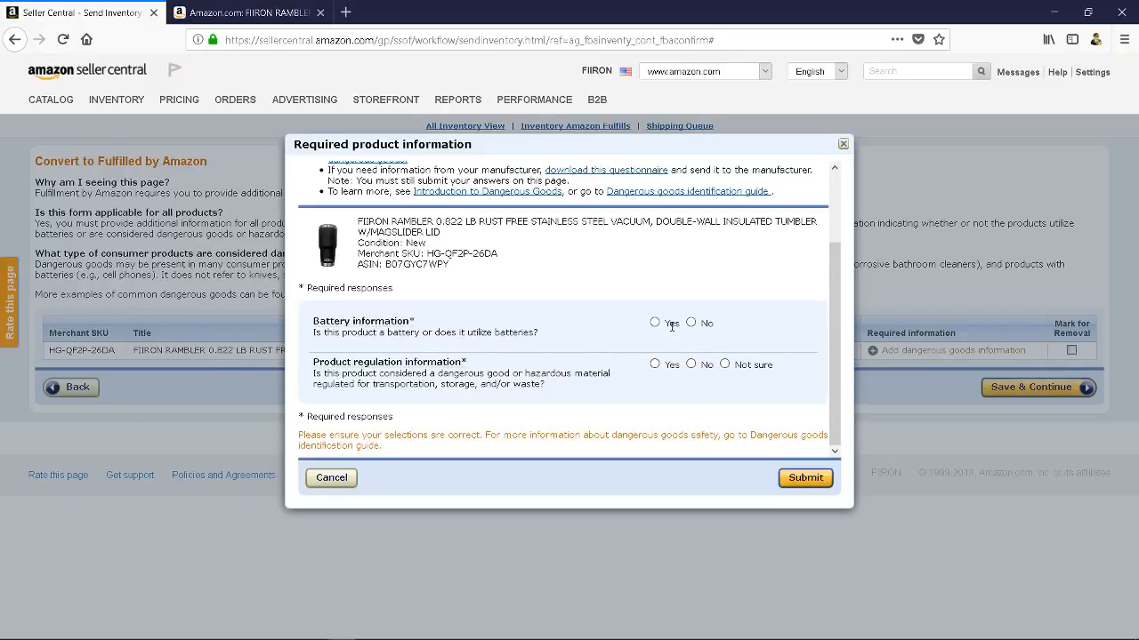
pyautogui.click(692, 323)
# Answer No to the product regulation question about dangerous goods or hazardous material and submit the required product information.
pyautogui.moveTo(350, 365)
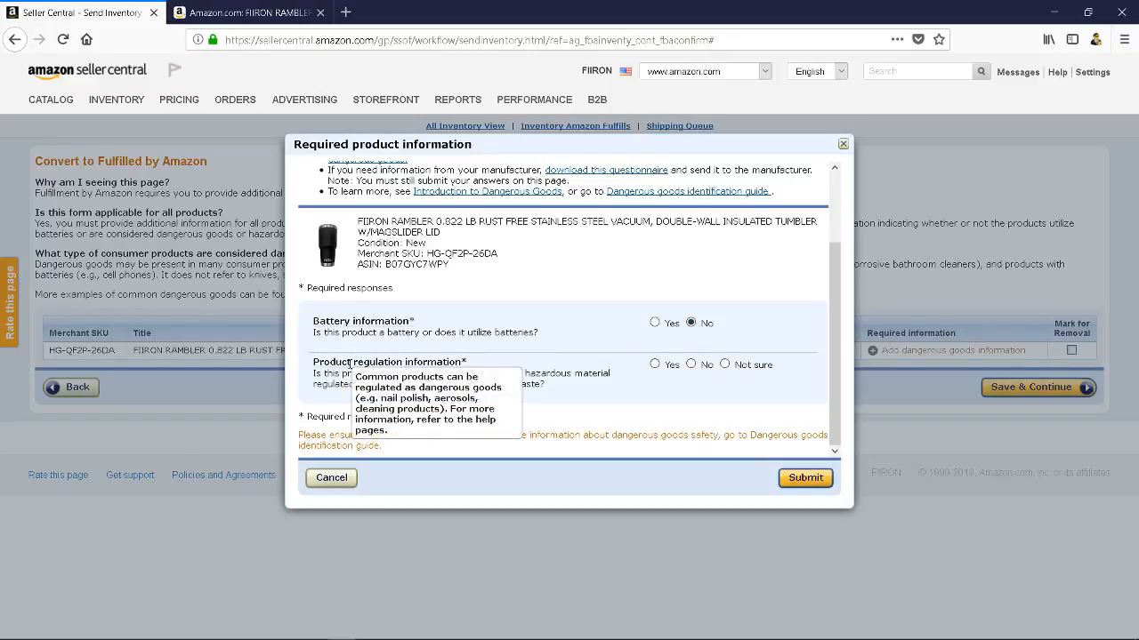
pyautogui.moveTo(349, 365); pyautogui.dragTo(505, 367)
pyautogui.click(506, 367)
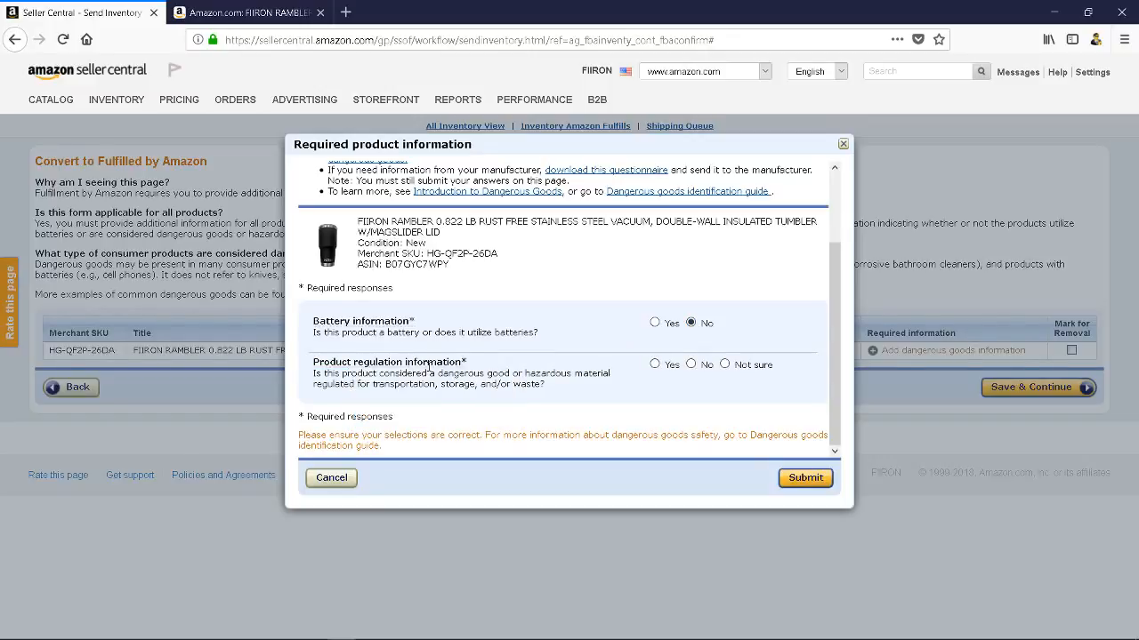
pyautogui.moveTo(363, 373)
pyautogui.moveTo(367, 377); pyautogui.dragTo(503, 374)
pyautogui.click(503, 374)
pyautogui.click(691, 365)
pyautogui.click(802, 480)
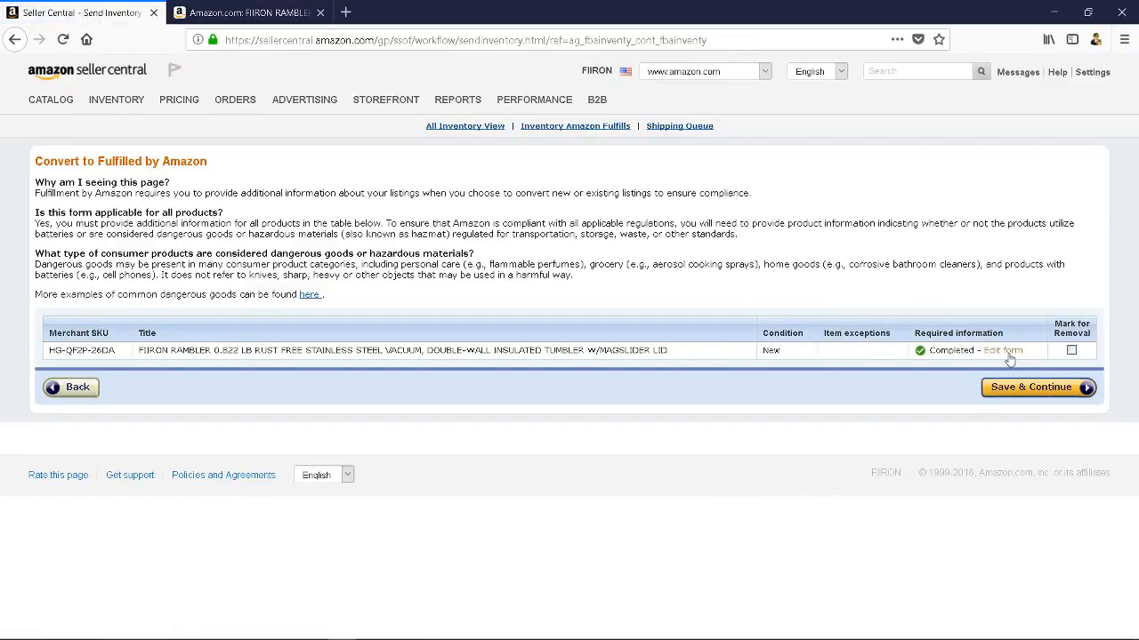
# Save the conversion, continue to Send/replenish inventory, and open the form for adding a ship-from address.
pyautogui.click(1048, 389)
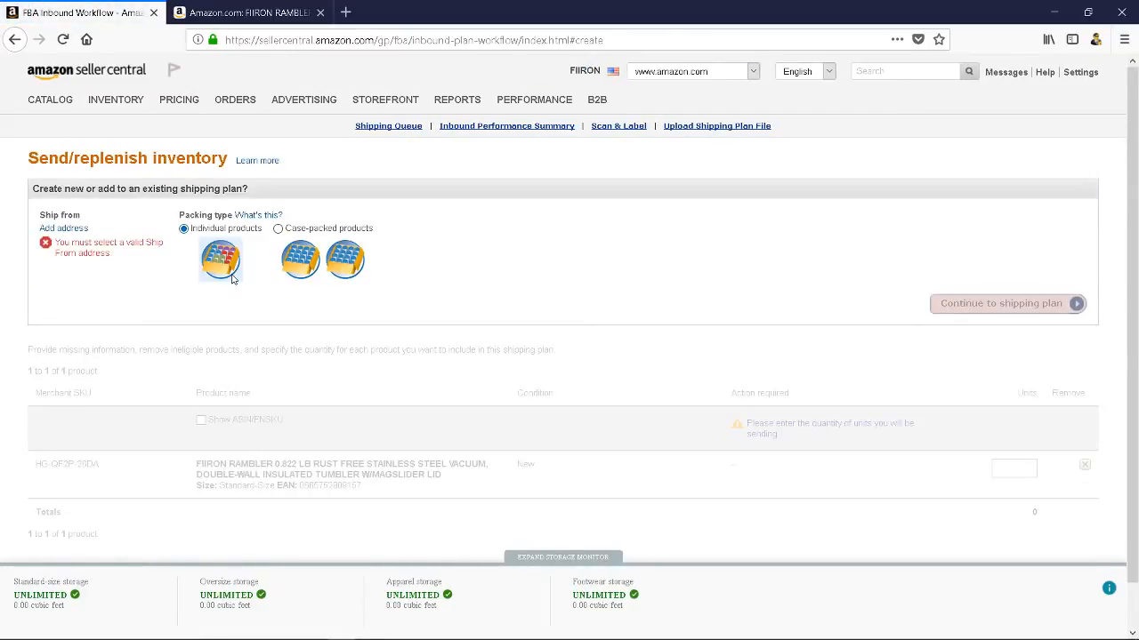
pyautogui.click(77, 230)
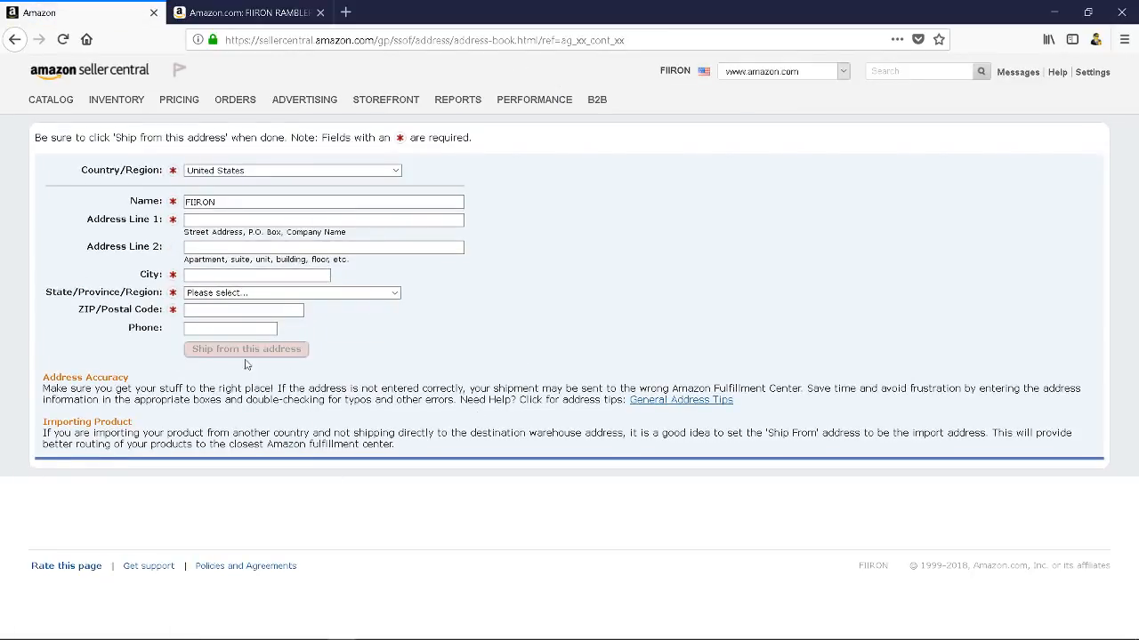
# Switch to the Word document with the supplier's information and read through the whole list of product, carton and supplier details.
pyautogui.hotkey('alt', 'Tab')
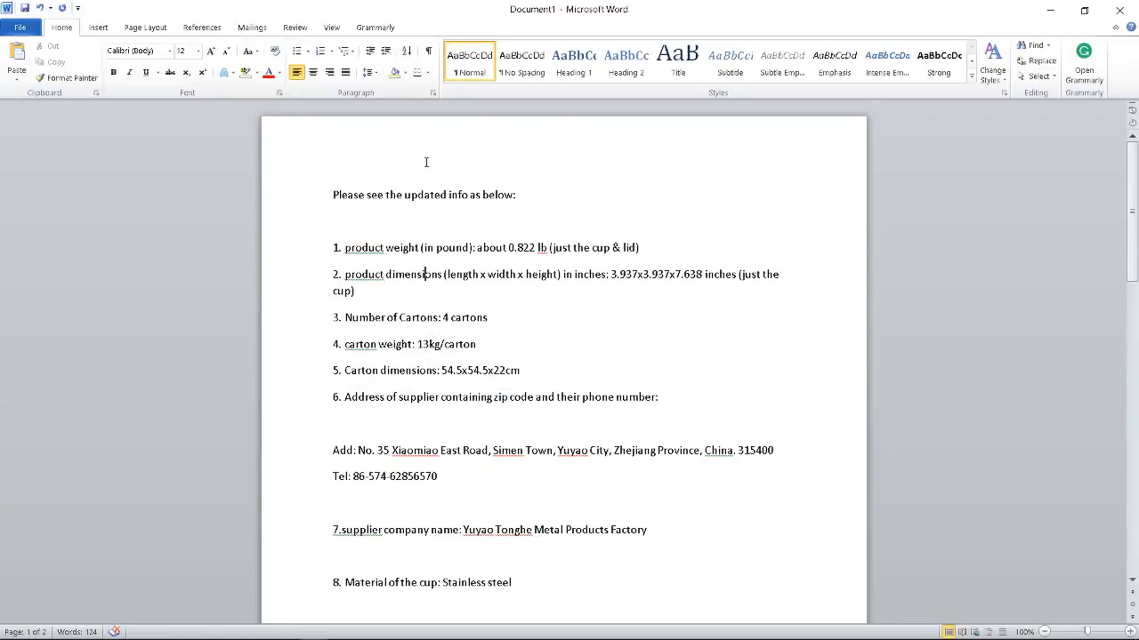
pyautogui.scroll(-1, 455, 347)
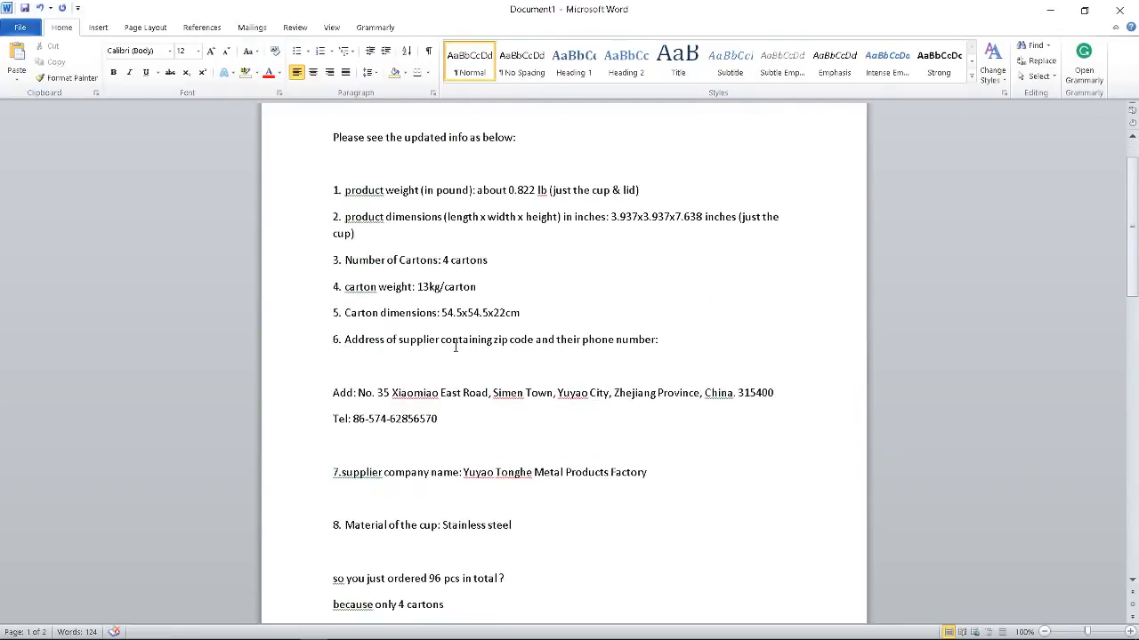
pyautogui.scroll(-3, 455, 347)
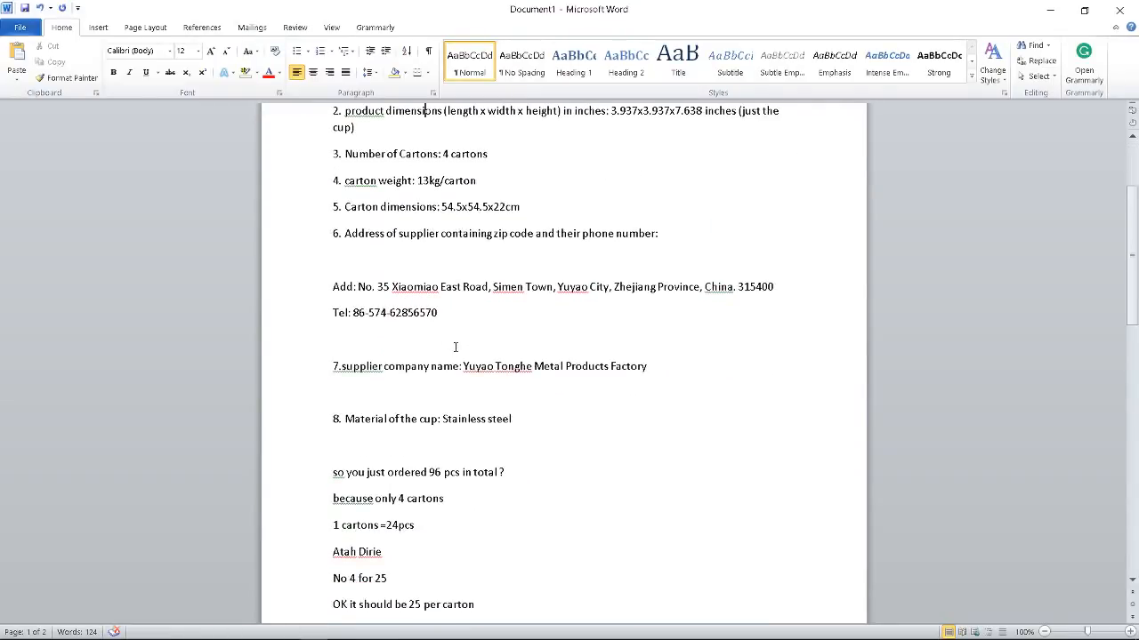
pyautogui.scroll(-2, 454, 347)
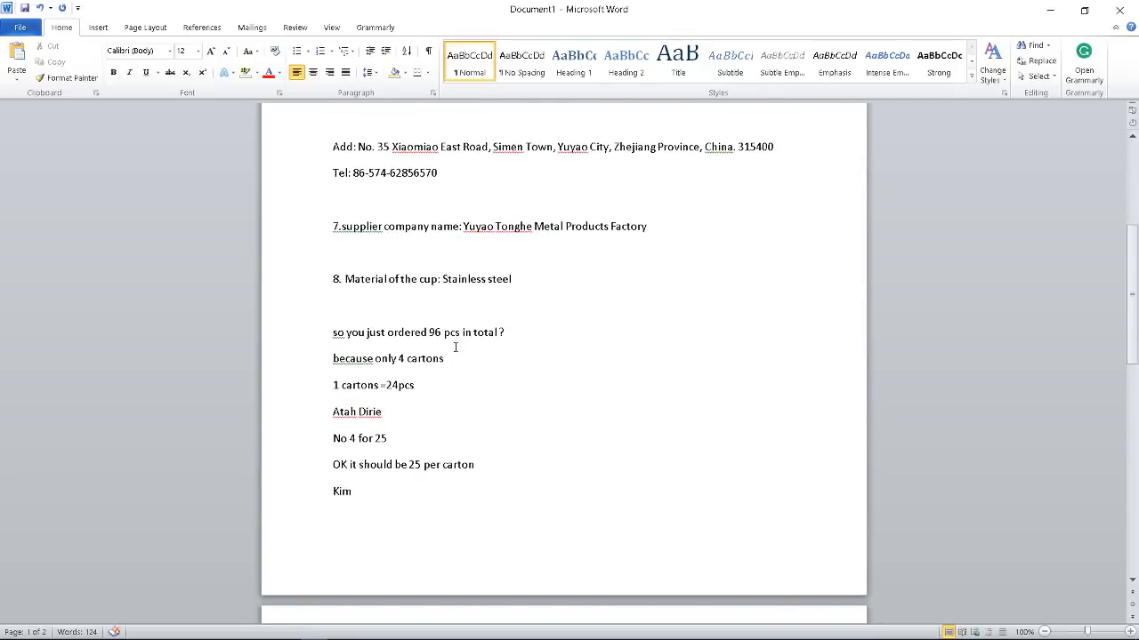
pyautogui.scroll(6, 454, 347)
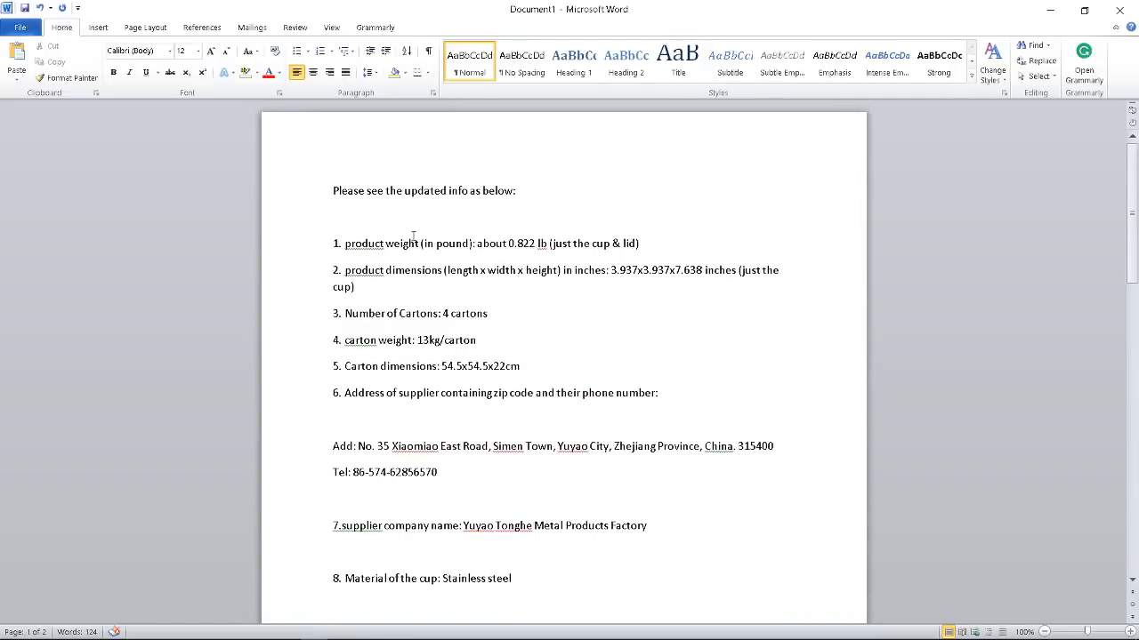
pyautogui.moveTo(411, 238); pyautogui.dragTo(572, 400)
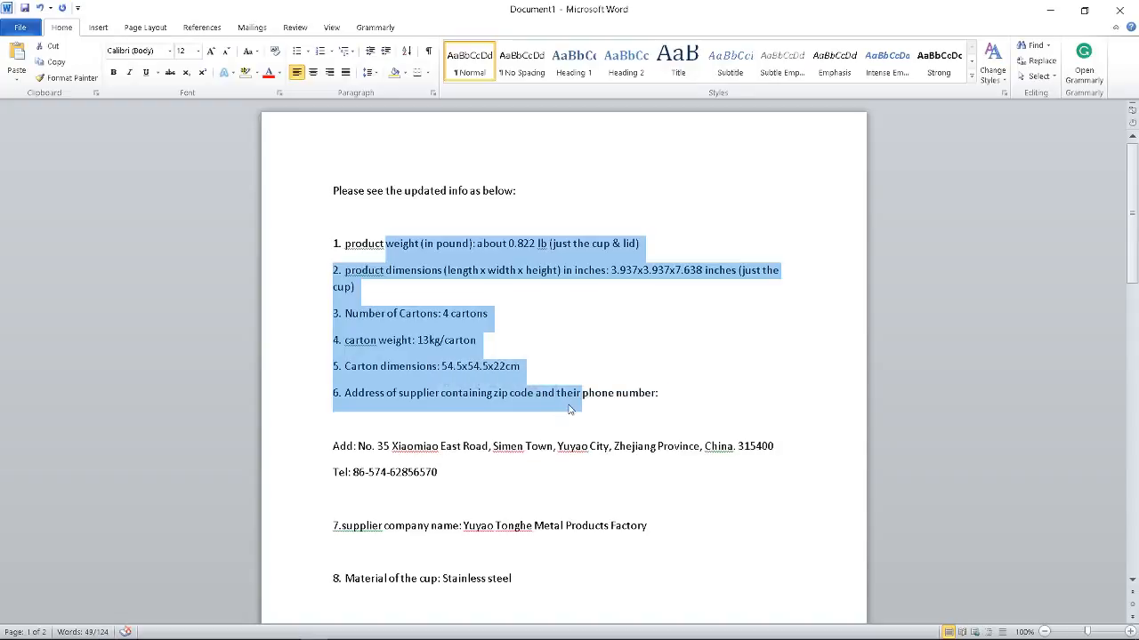
pyautogui.click(569, 405)
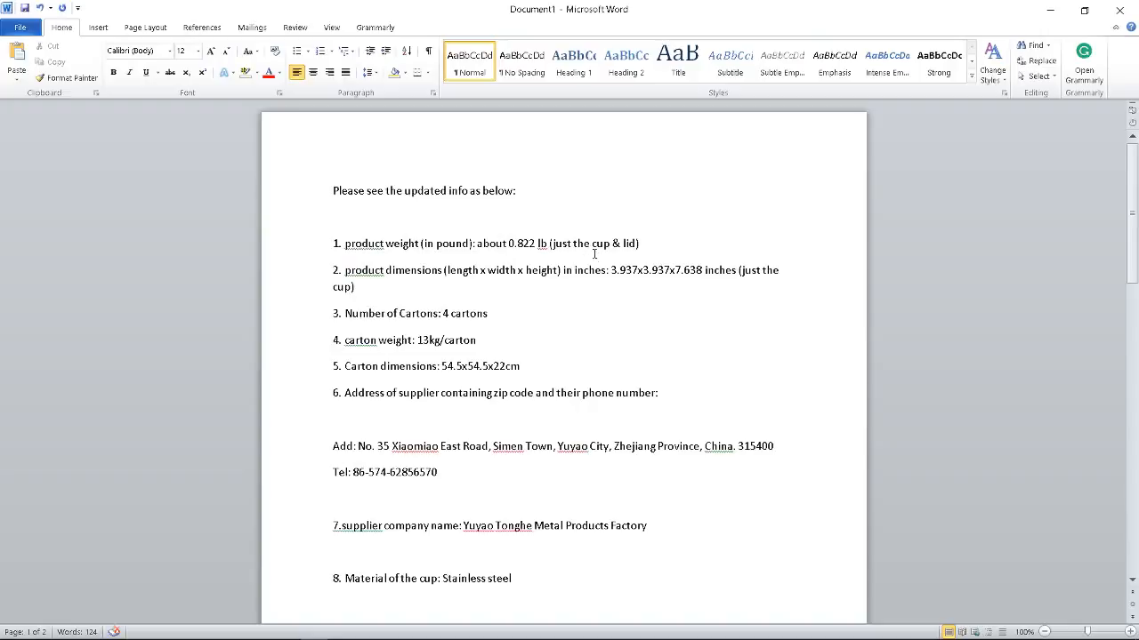
# Examine the product dimensions in inches and the carton dimensions in the supplier's information list.
pyautogui.moveTo(520, 271); pyautogui.dragTo(620, 271)
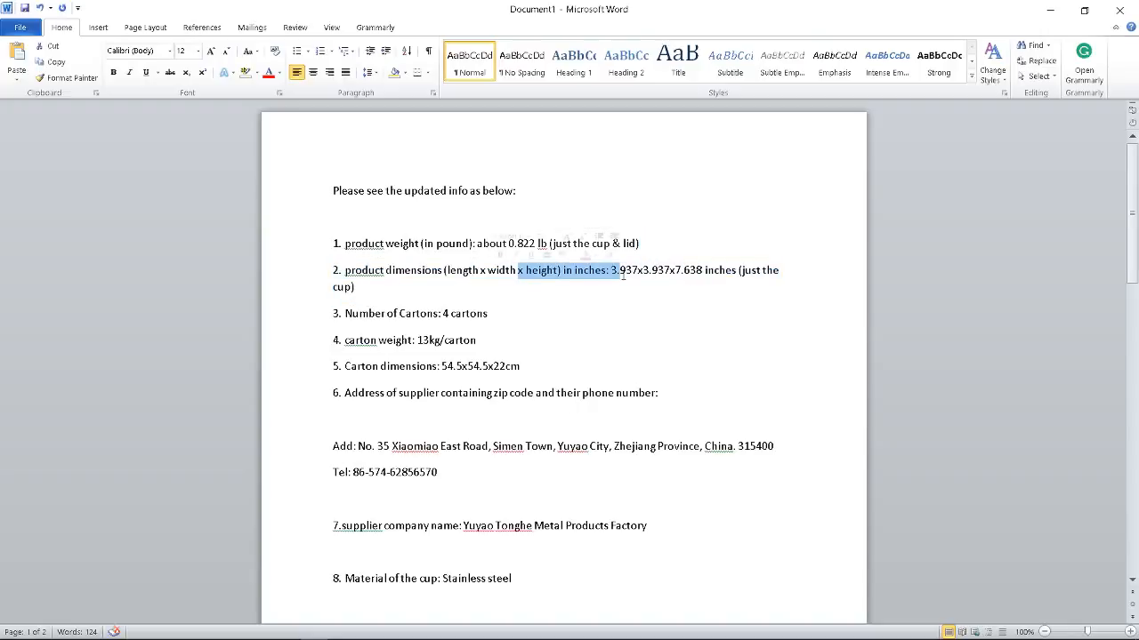
pyautogui.click(621, 273)
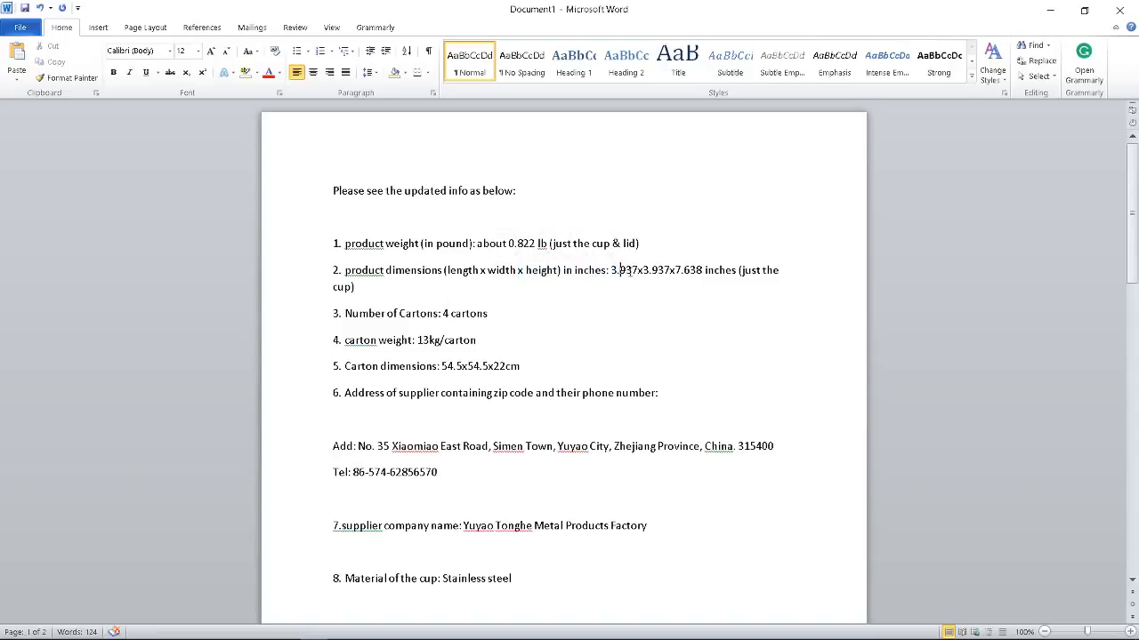
pyautogui.moveTo(706, 271); pyautogui.dragTo(739, 269)
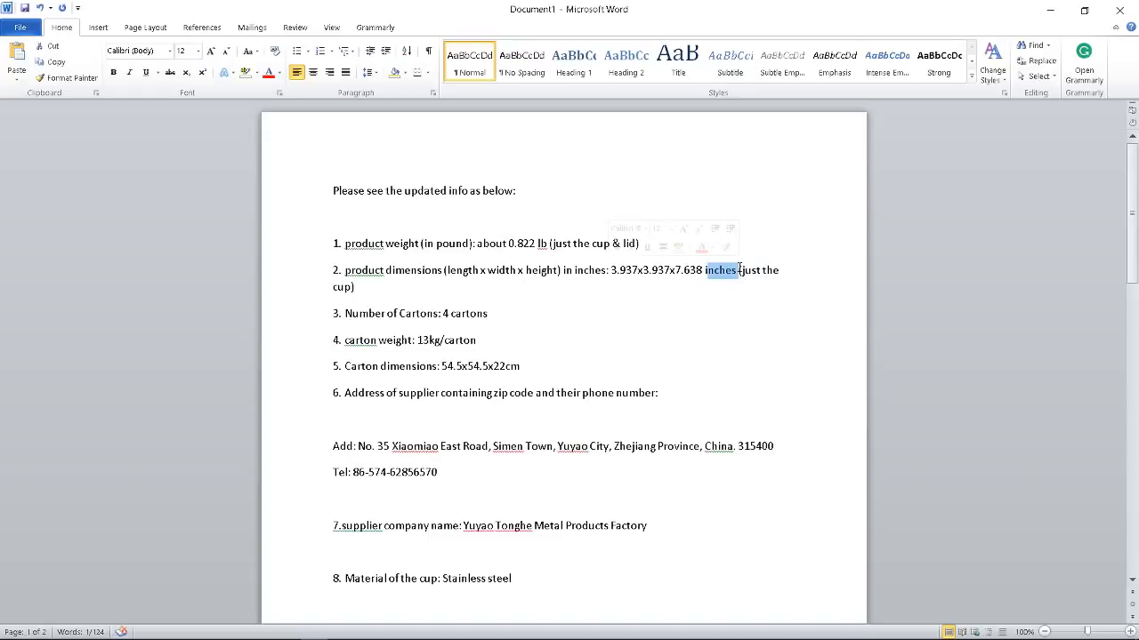
pyautogui.click(641, 305)
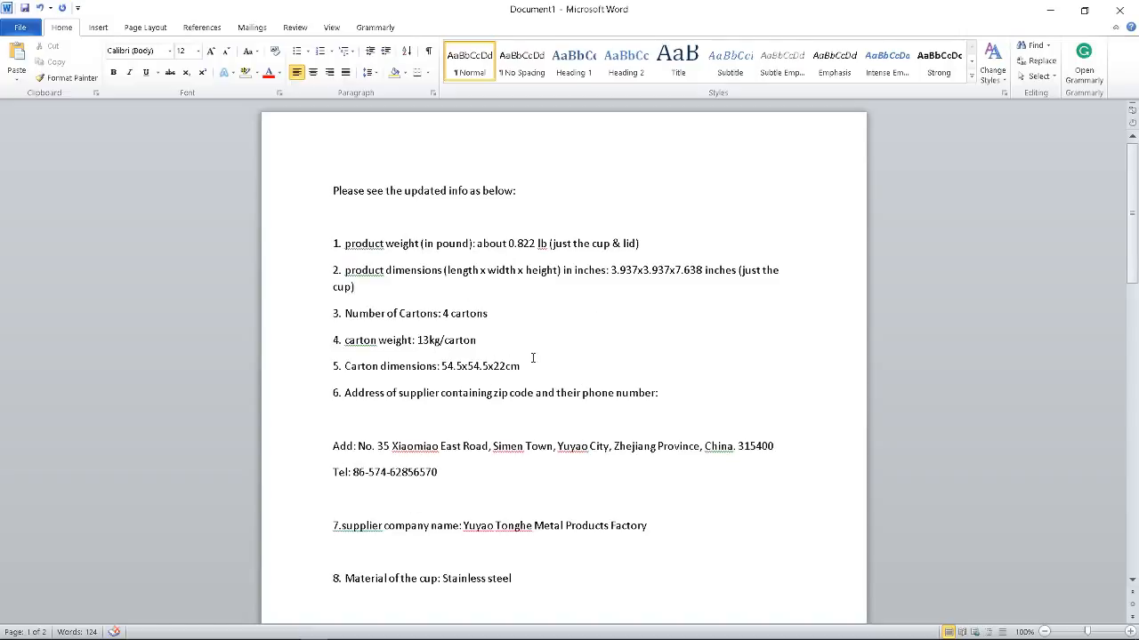
pyautogui.moveTo(531, 361); pyautogui.dragTo(451, 366)
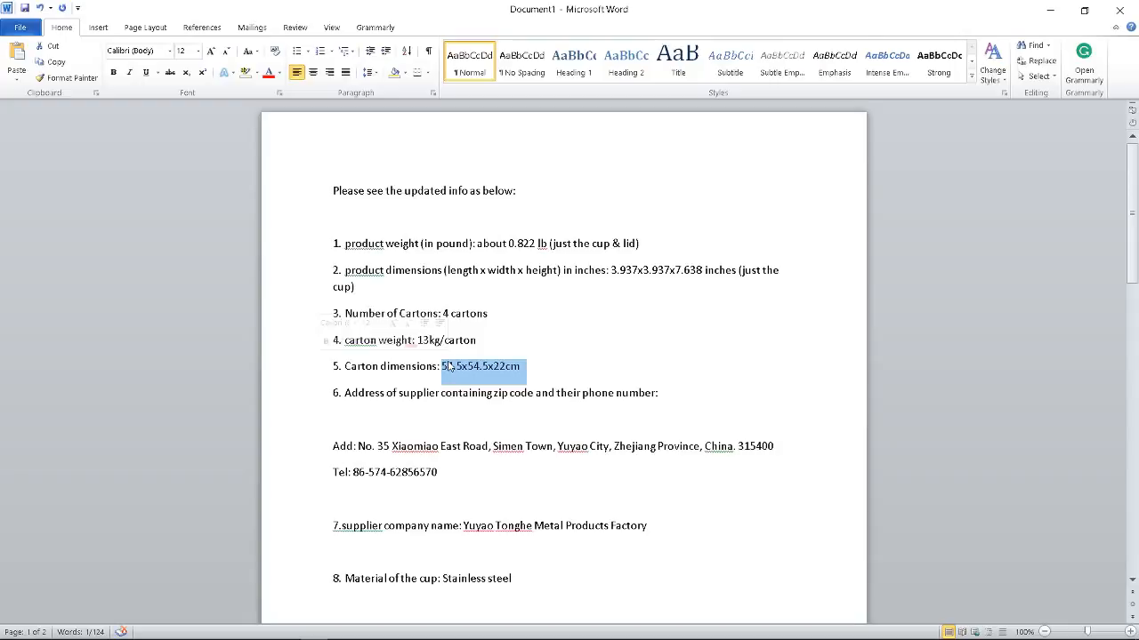
pyautogui.click(478, 374)
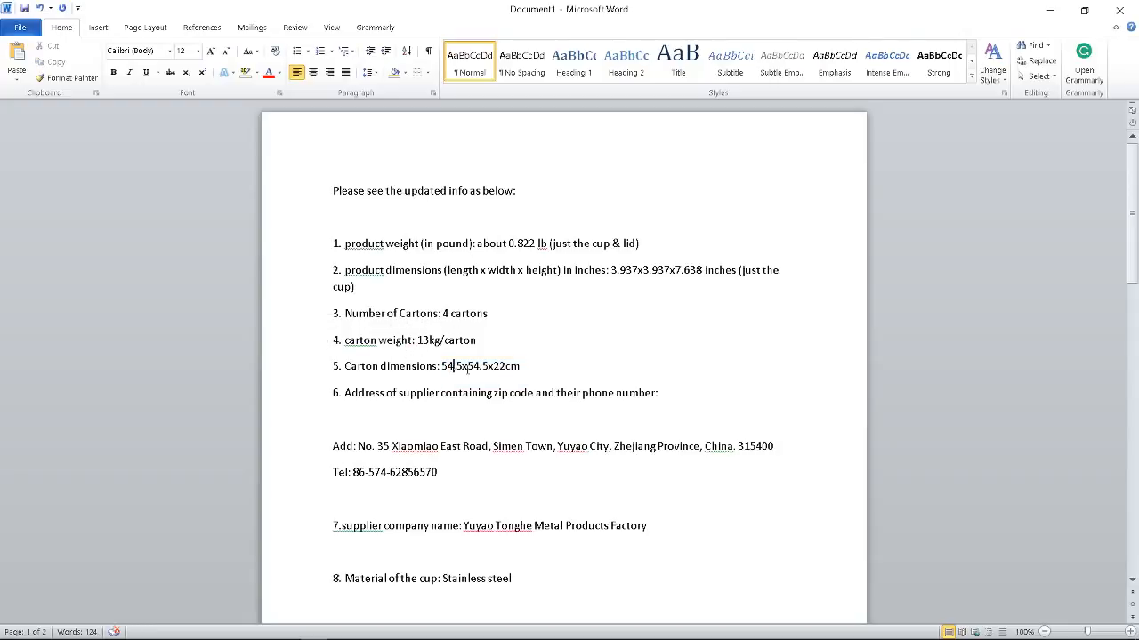
pyautogui.moveTo(453, 366); pyautogui.dragTo(580, 397)
# Examine the supplier's address and phone number, the supplier company name and the cup's material in the document.
pyautogui.scroll(-3, 575, 390)
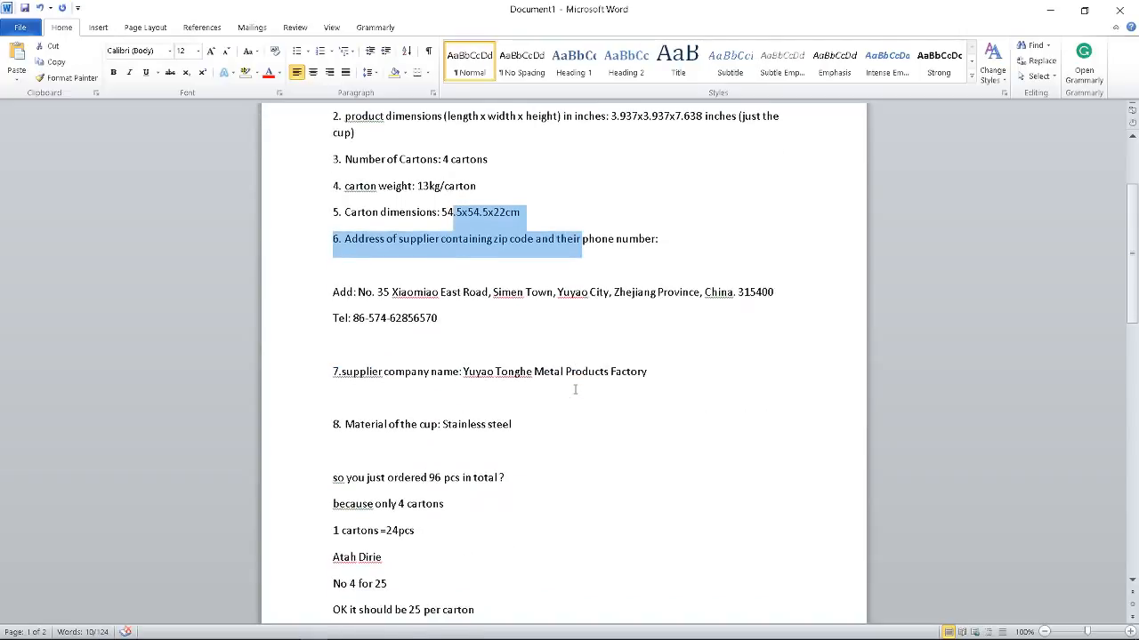
pyautogui.moveTo(448, 321); pyautogui.dragTo(336, 269)
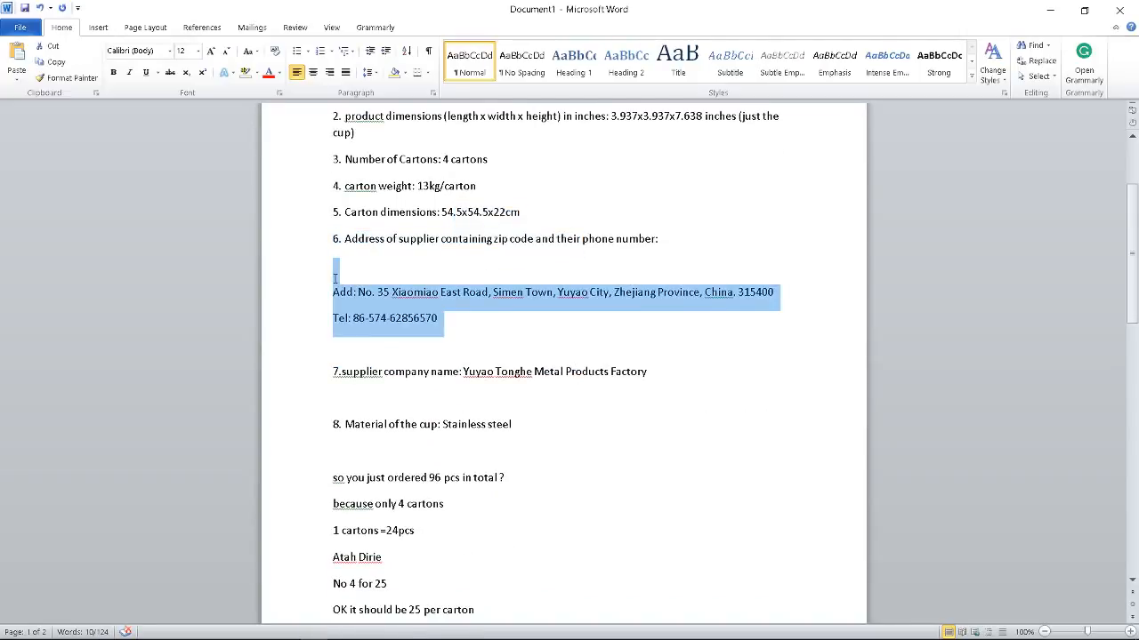
pyautogui.moveTo(384, 371); pyautogui.dragTo(550, 374)
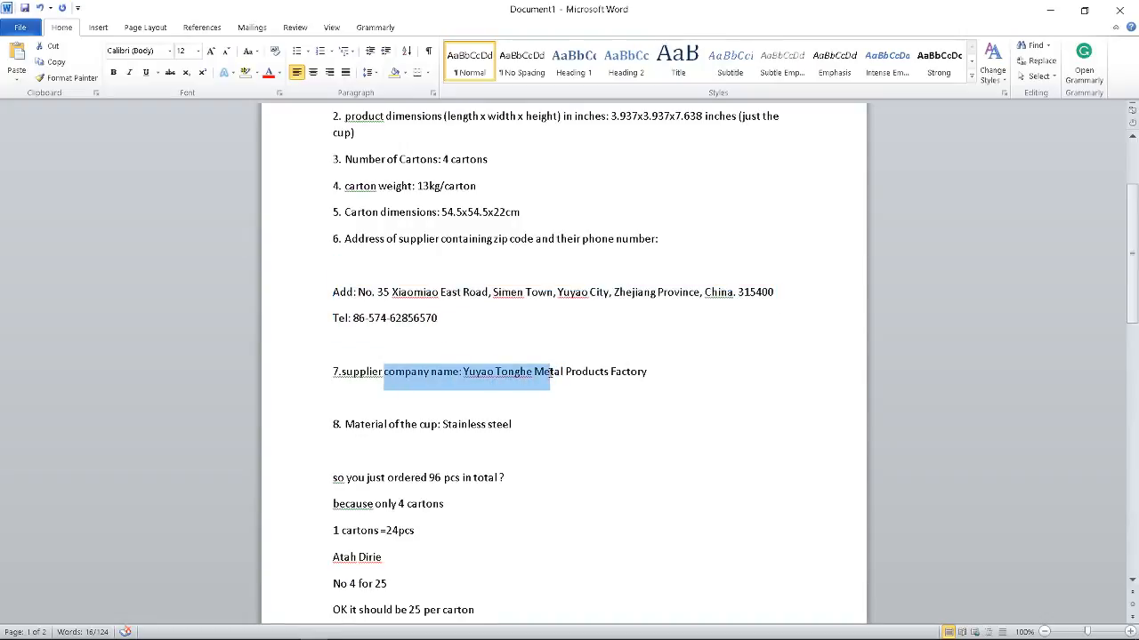
pyautogui.click(517, 424)
pyautogui.moveTo(516, 423); pyautogui.dragTo(320, 431)
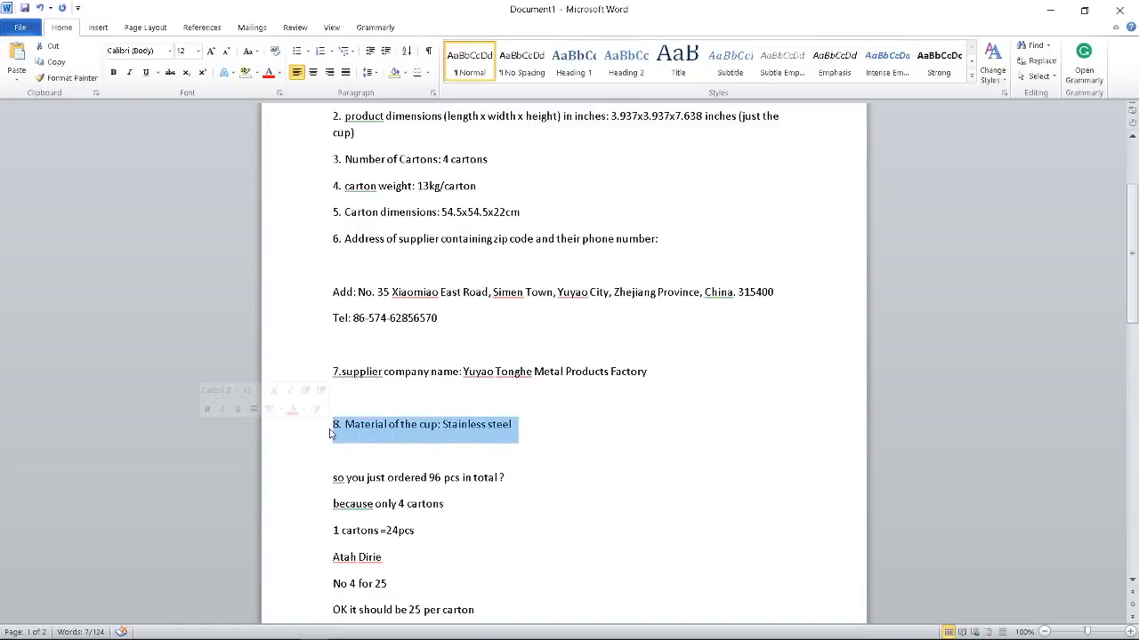
pyautogui.click(405, 429)
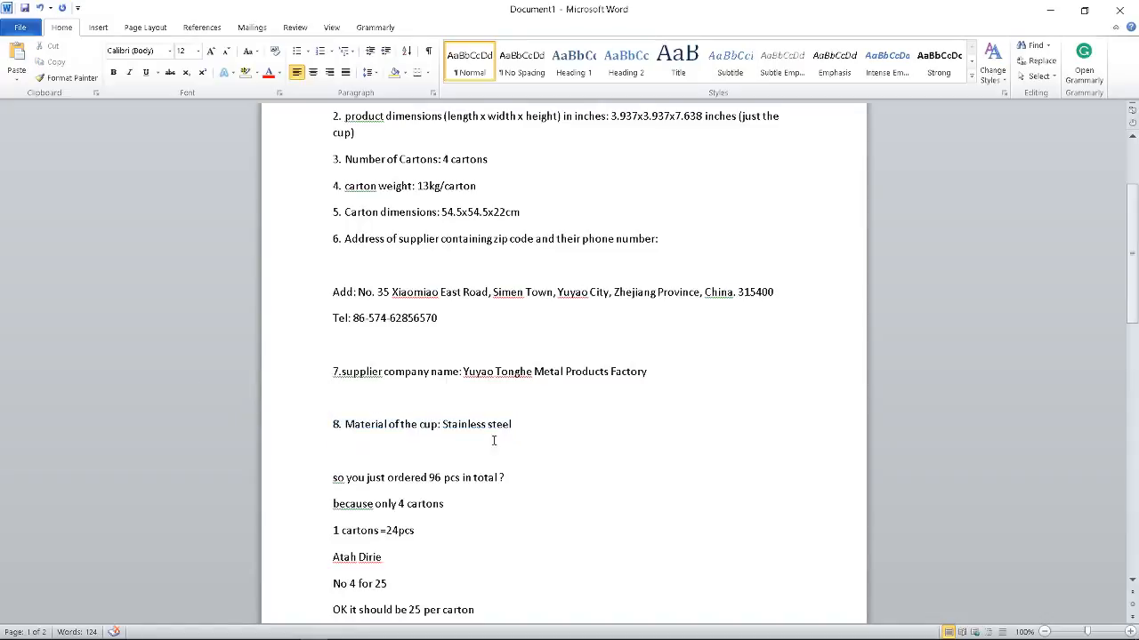
pyautogui.moveTo(534, 426); pyautogui.dragTo(326, 430)
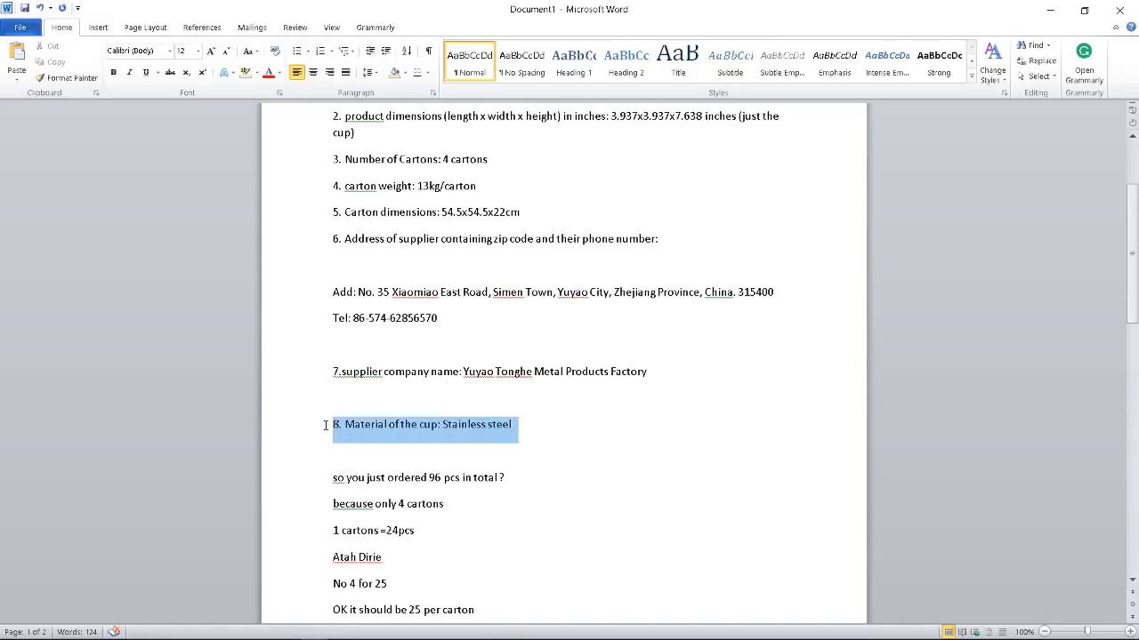
pyautogui.click(399, 425)
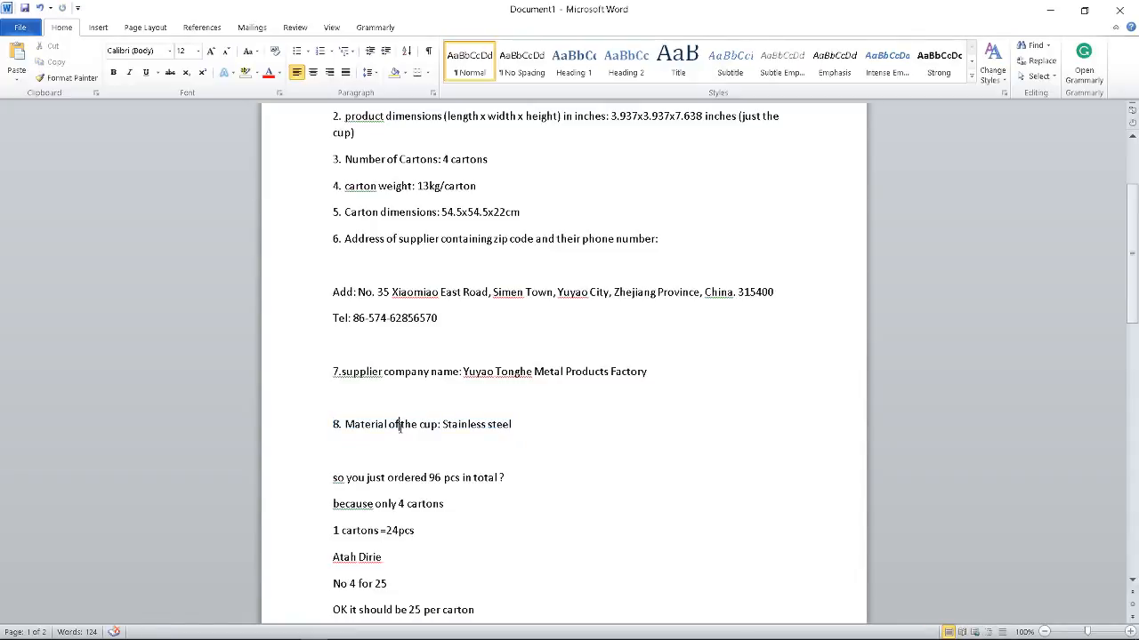
pyautogui.tripleClick(530, 427)
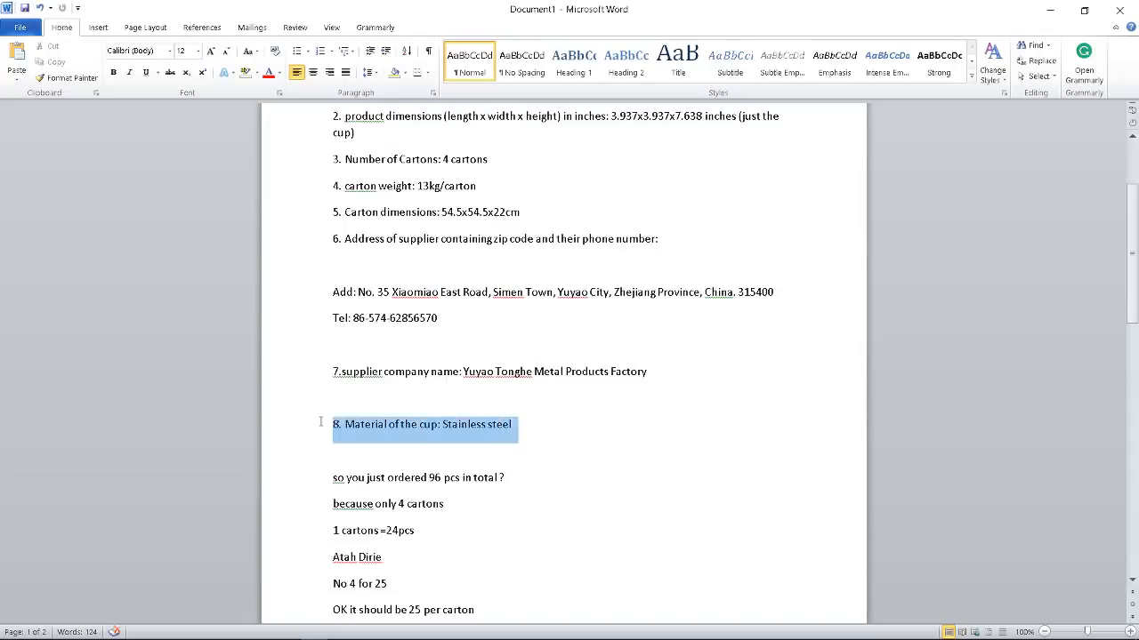
# Examine the notes on the total pieces ordered, the number of cartons and the pieces per carton below the supplier details.
pyautogui.click(495, 450)
pyautogui.scroll(-3, 495, 450)
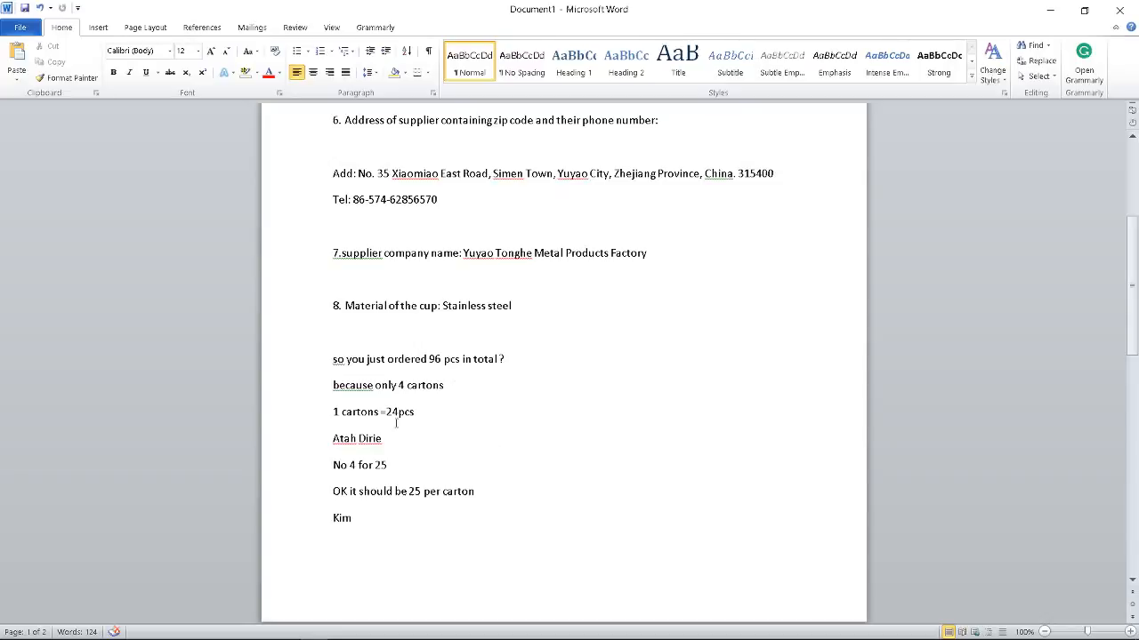
pyautogui.moveTo(351, 385); pyautogui.dragTo(463, 382)
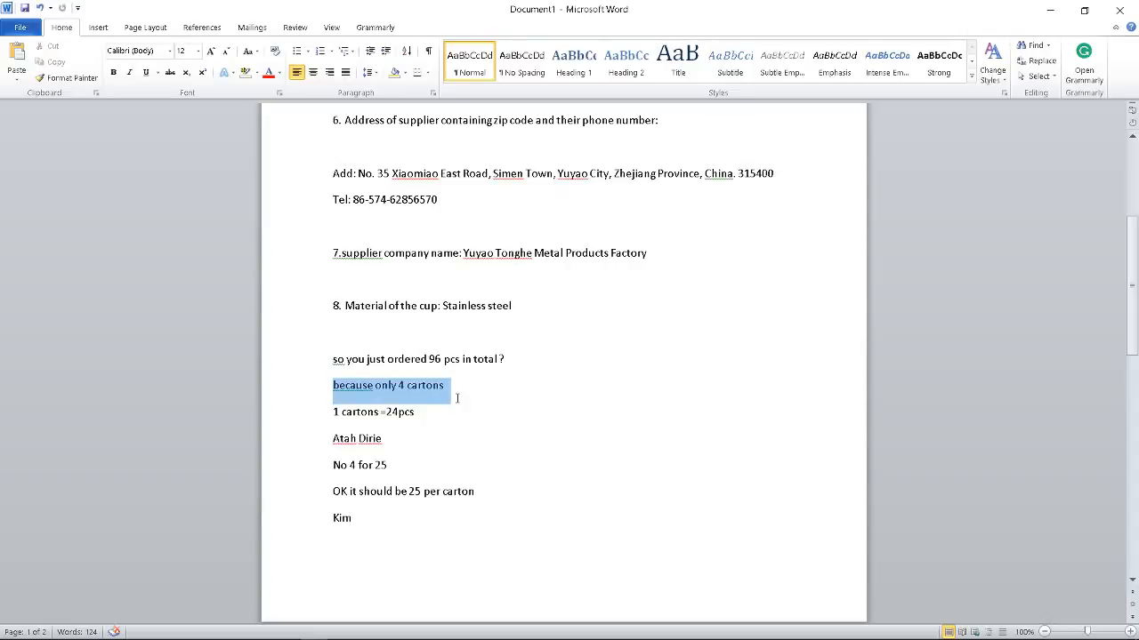
pyautogui.moveTo(456, 397); pyautogui.dragTo(451, 416)
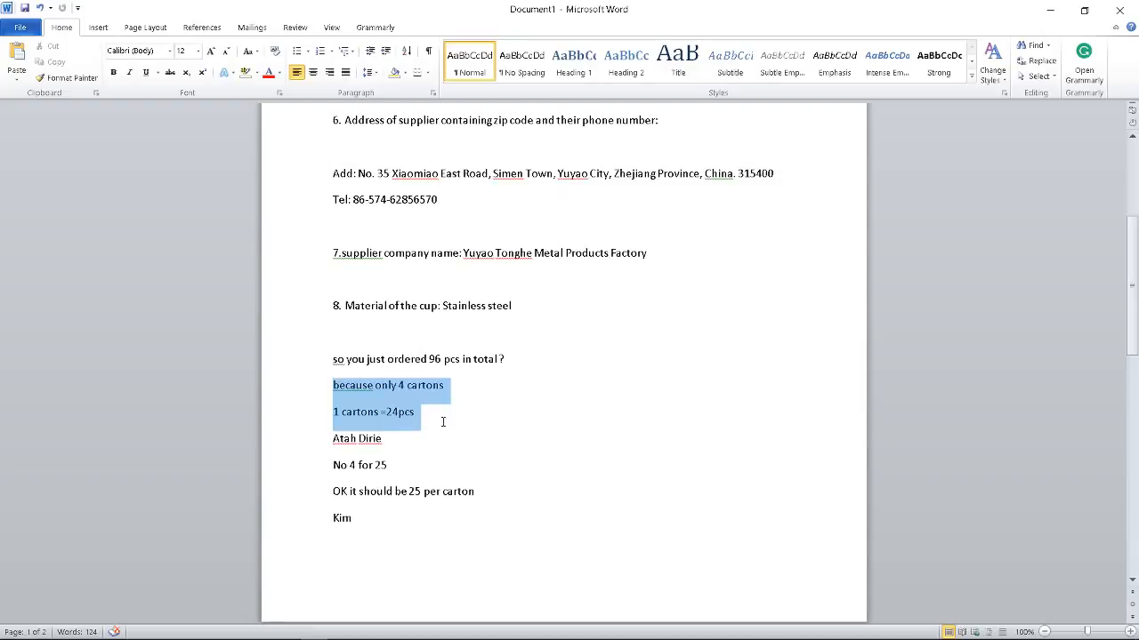
pyautogui.click(443, 422)
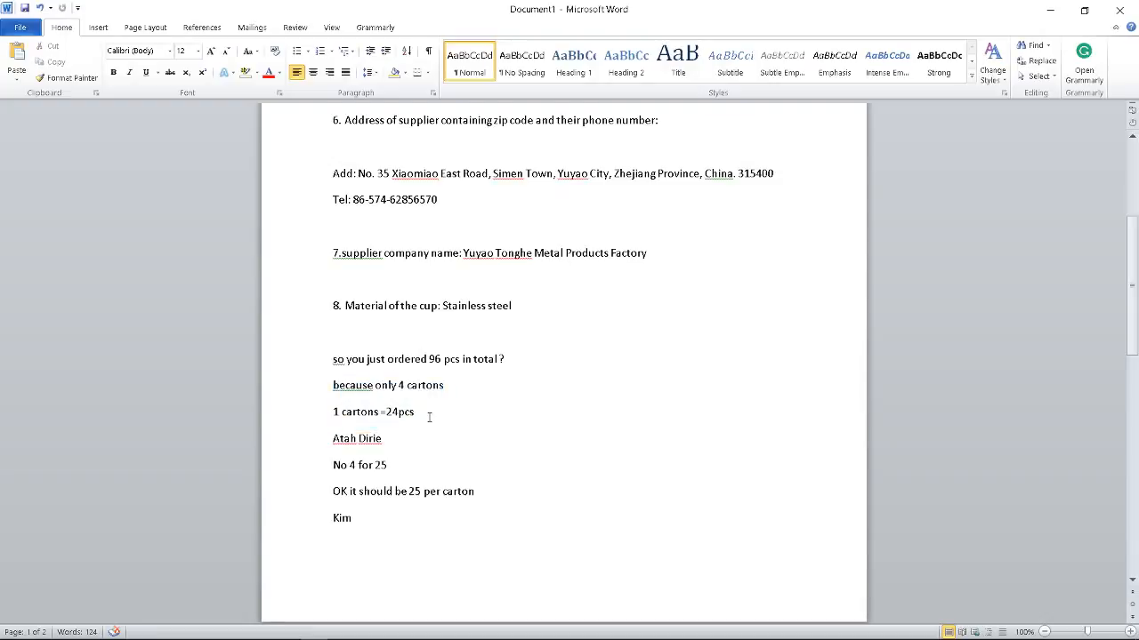
pyautogui.moveTo(427, 414)
pyautogui.mouseDown()
pyautogui.moveTo(323, 414)
pyautogui.moveTo(413, 414)
pyautogui.mouseUp()
pyautogui.moveTo(414, 415); pyautogui.dragTo(334, 411)
# Delete the two lines containing only the chat senders' names from the order quantity notes.
pyautogui.moveTo(392, 442); pyautogui.dragTo(335, 454)
pyautogui.press('BackSpace')
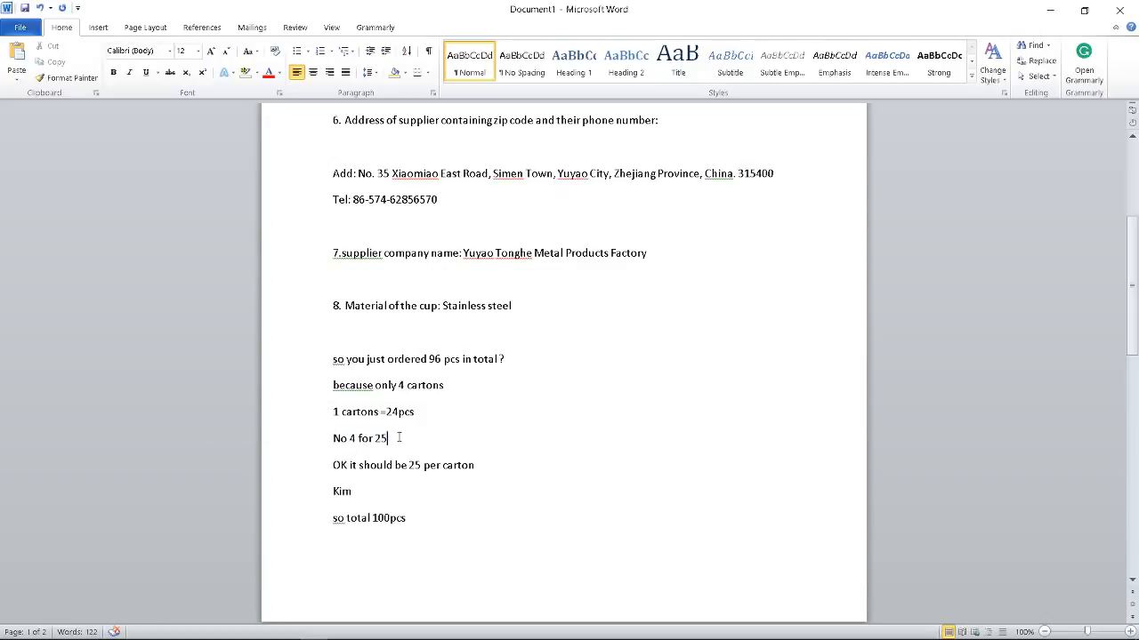
pyautogui.moveTo(399, 437); pyautogui.dragTo(332, 448)
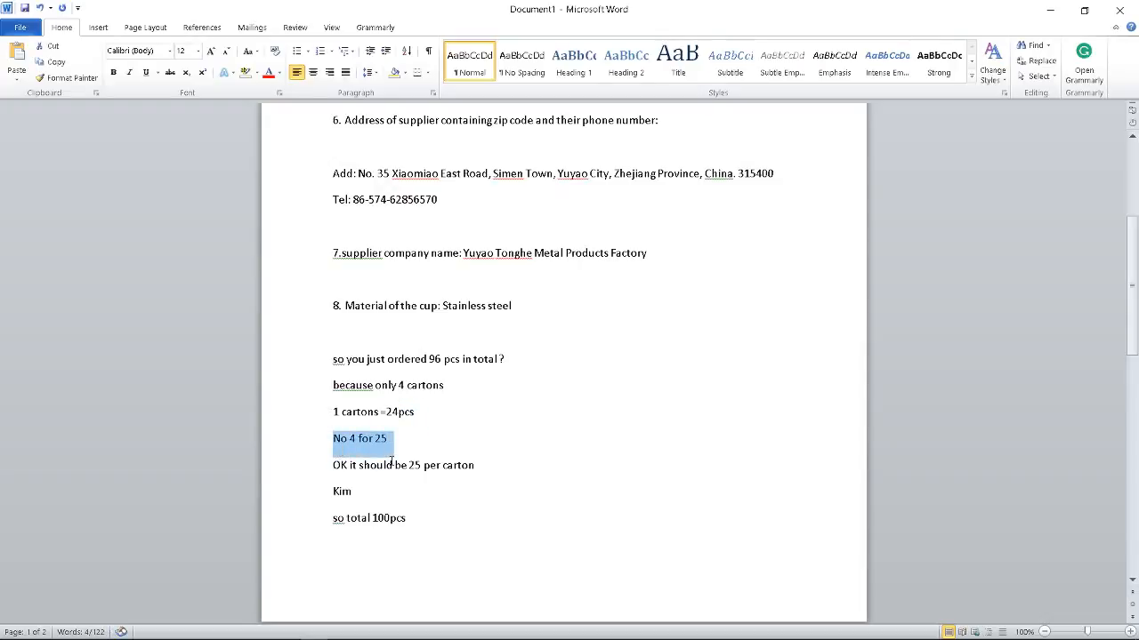
pyautogui.moveTo(370, 494); pyautogui.dragTo(318, 493)
pyautogui.press('Delete')
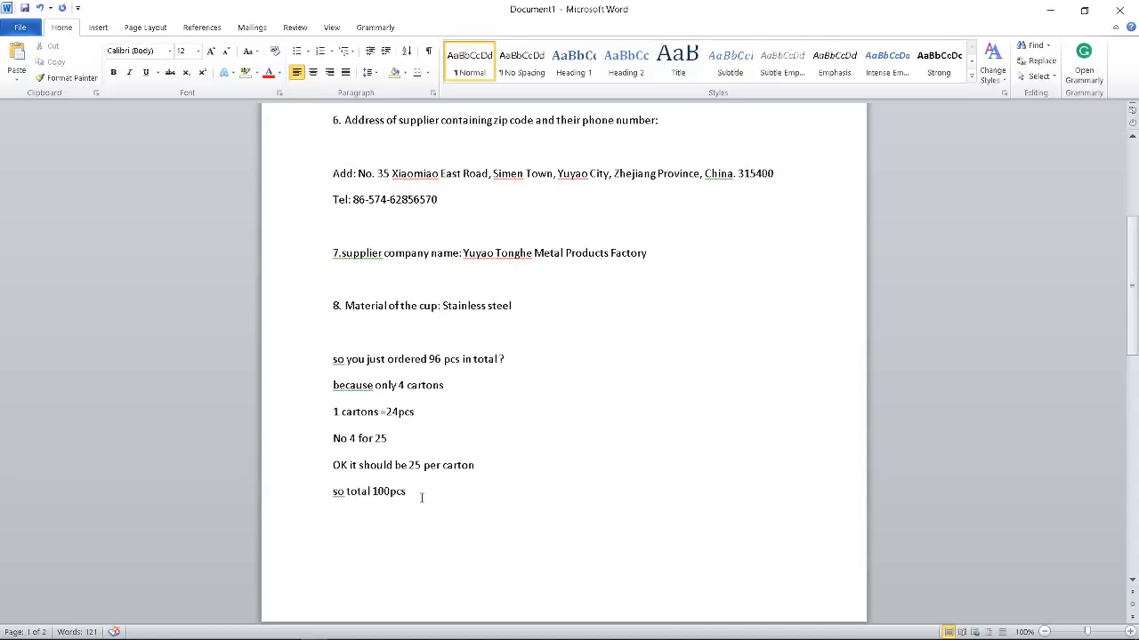
# Format the document's entire text in bold at font size 18 and check it through to the end.
pyautogui.hotkey('ctrl', 'a')
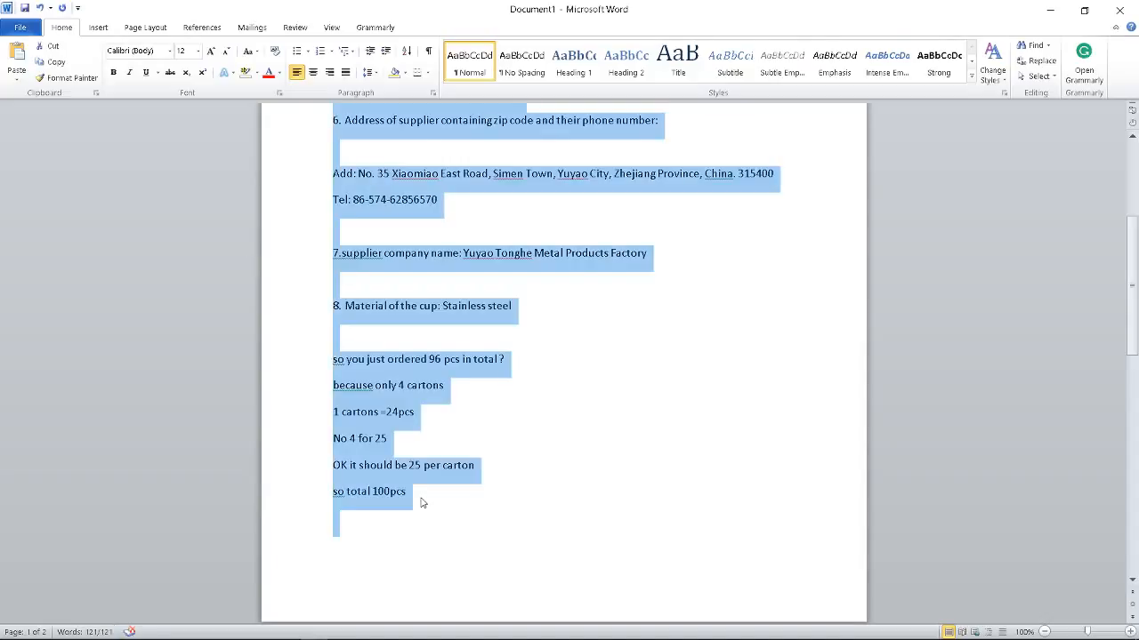
pyautogui.click(197, 54)
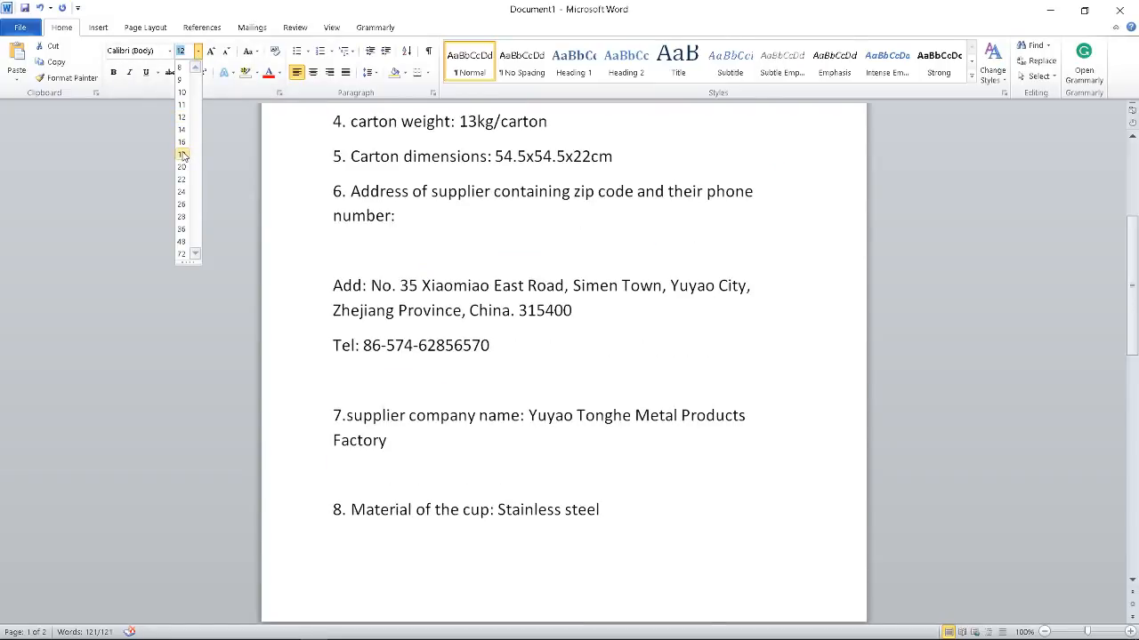
pyautogui.click(183, 154)
pyautogui.click(114, 72)
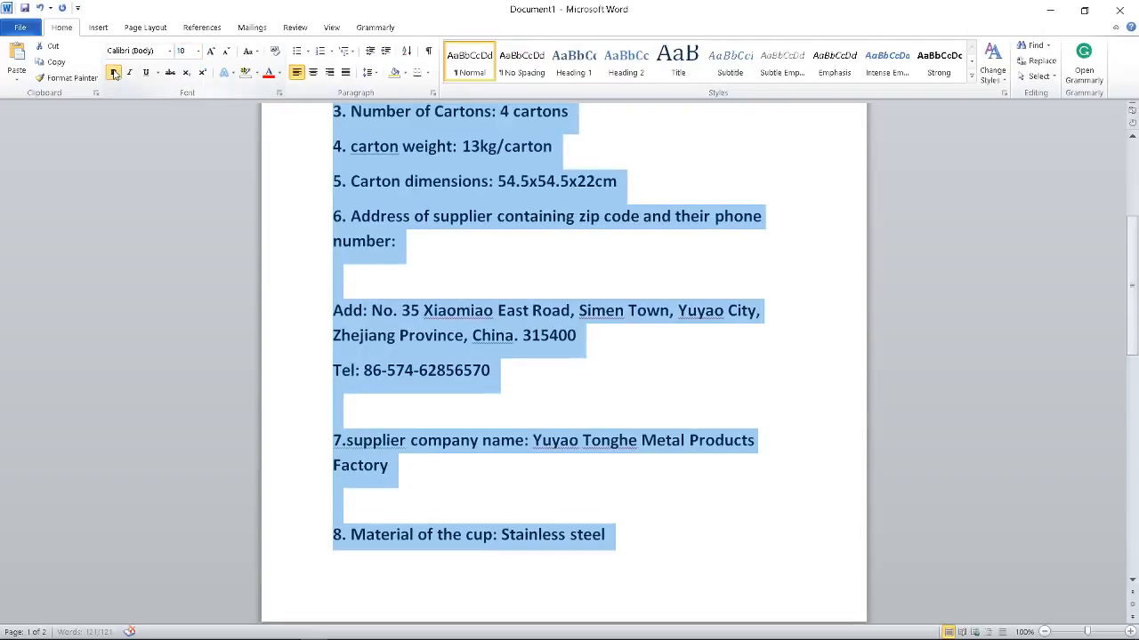
pyautogui.scroll(2, 386, 206)
pyautogui.scroll(-3, 386, 206)
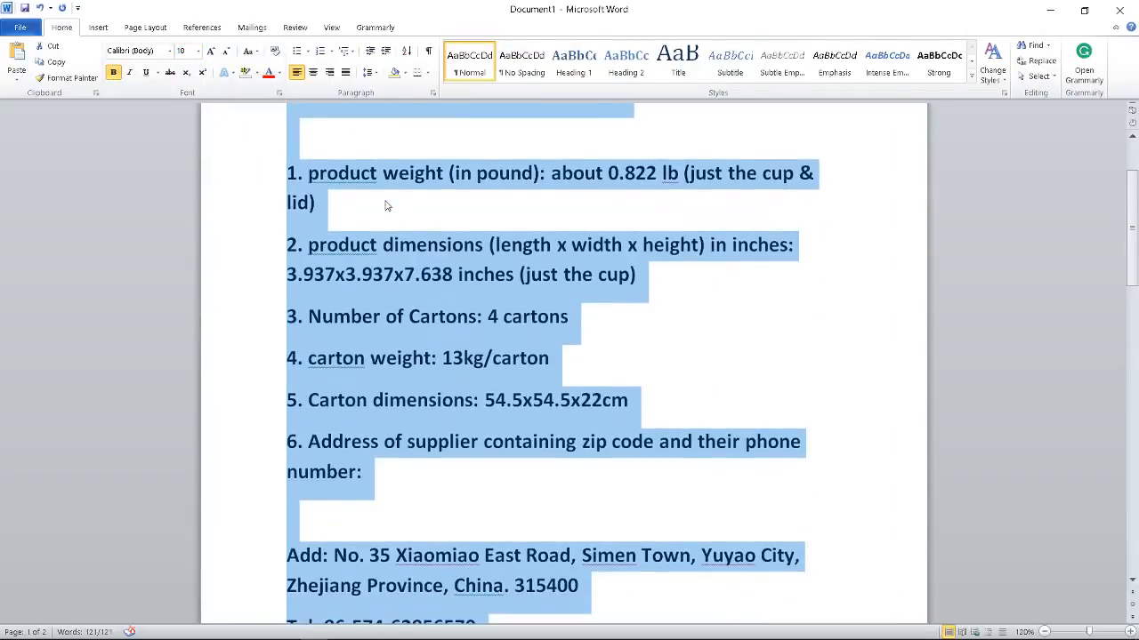
pyautogui.click(386, 206)
pyautogui.scroll(1, 464, 272)
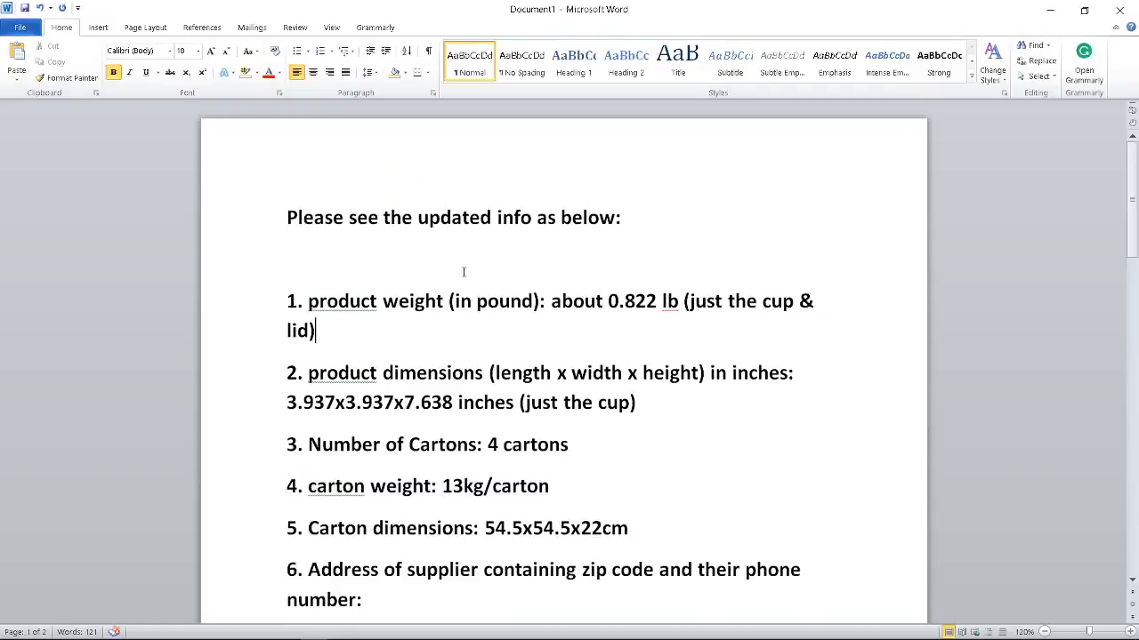
pyautogui.scroll(-20, 464, 272)
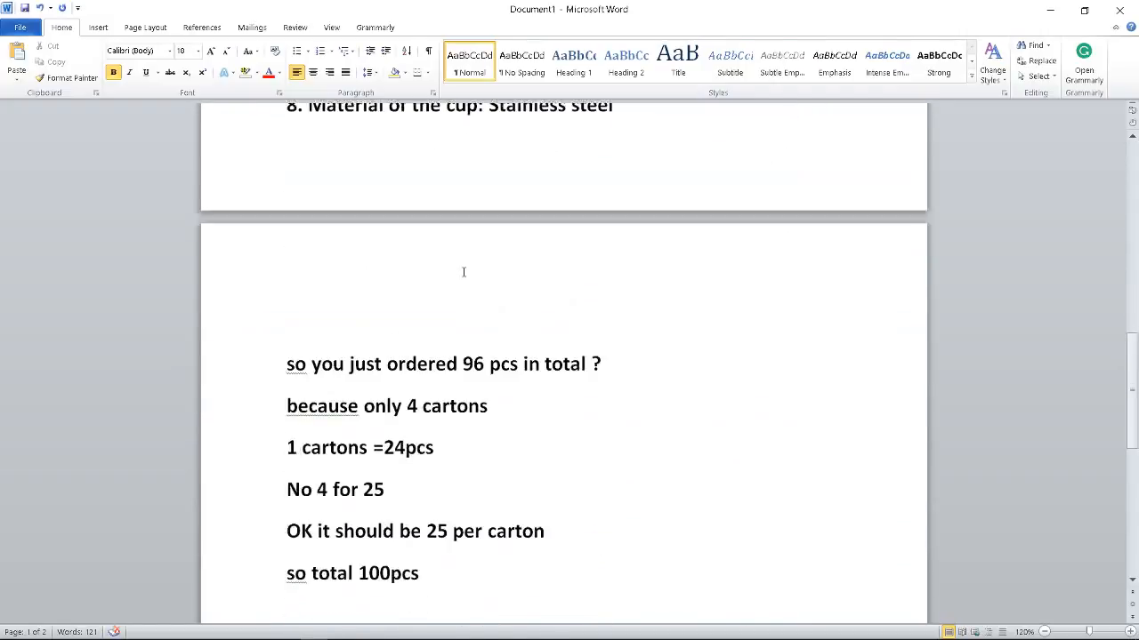
pyautogui.scroll(-5, 463, 272)
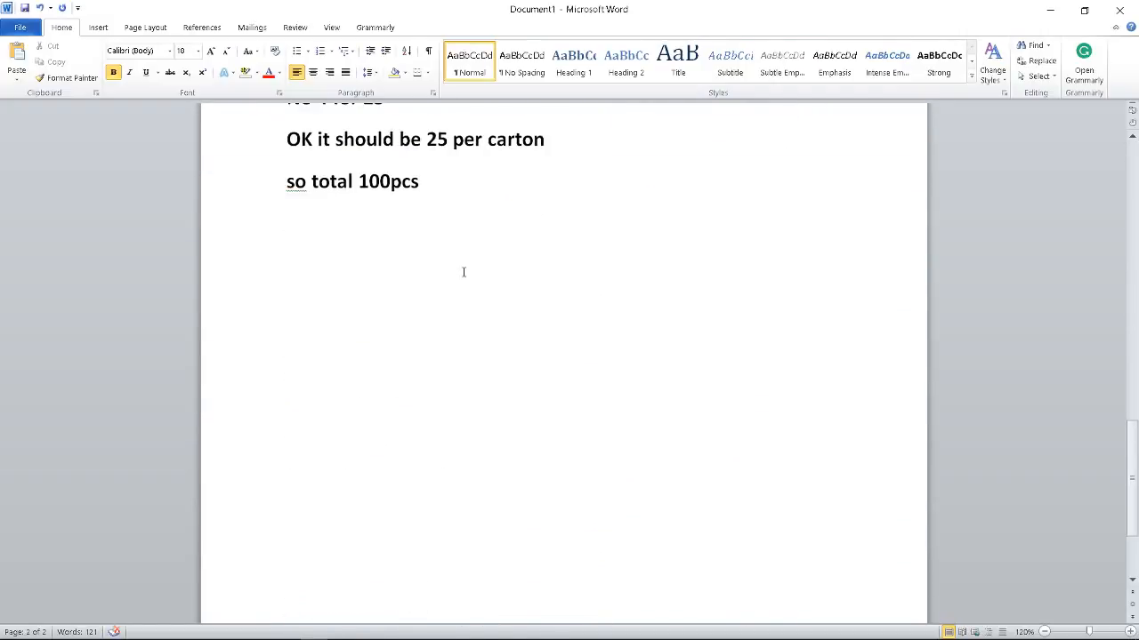